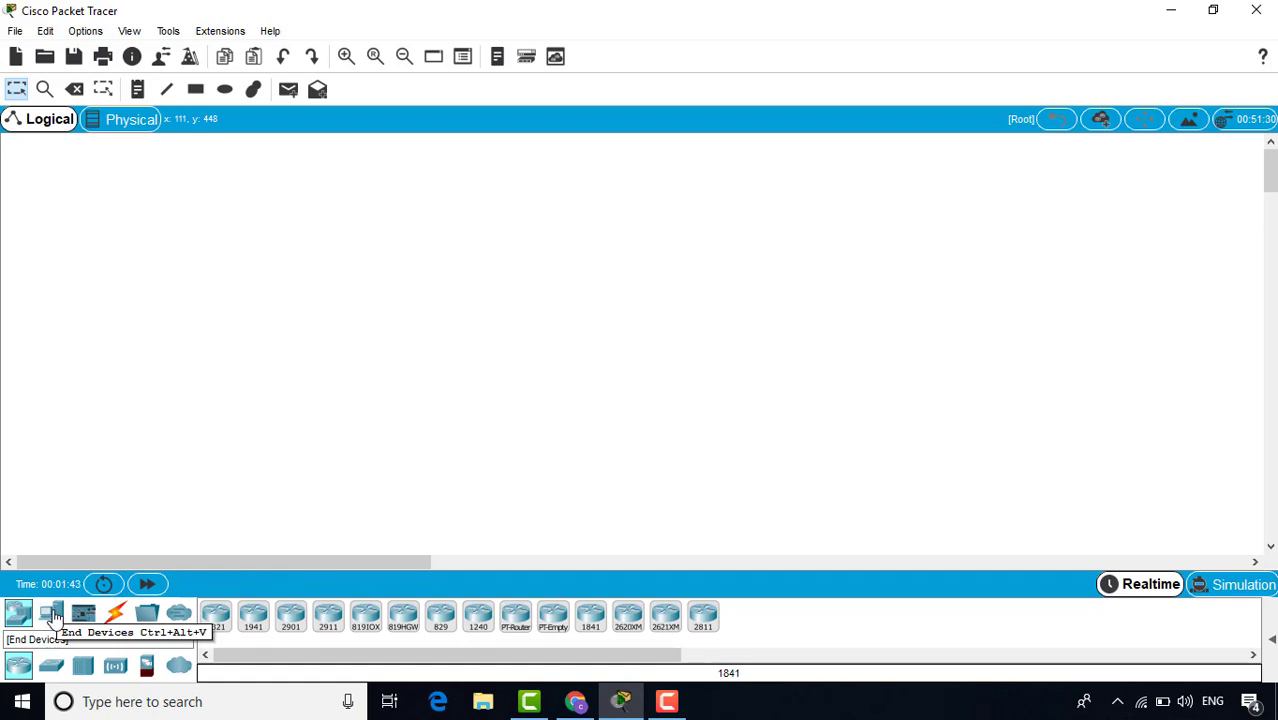
# - Place four PCs and one laptop in the workspace, arranged in a rough ring
pyautogui.click(53, 615)
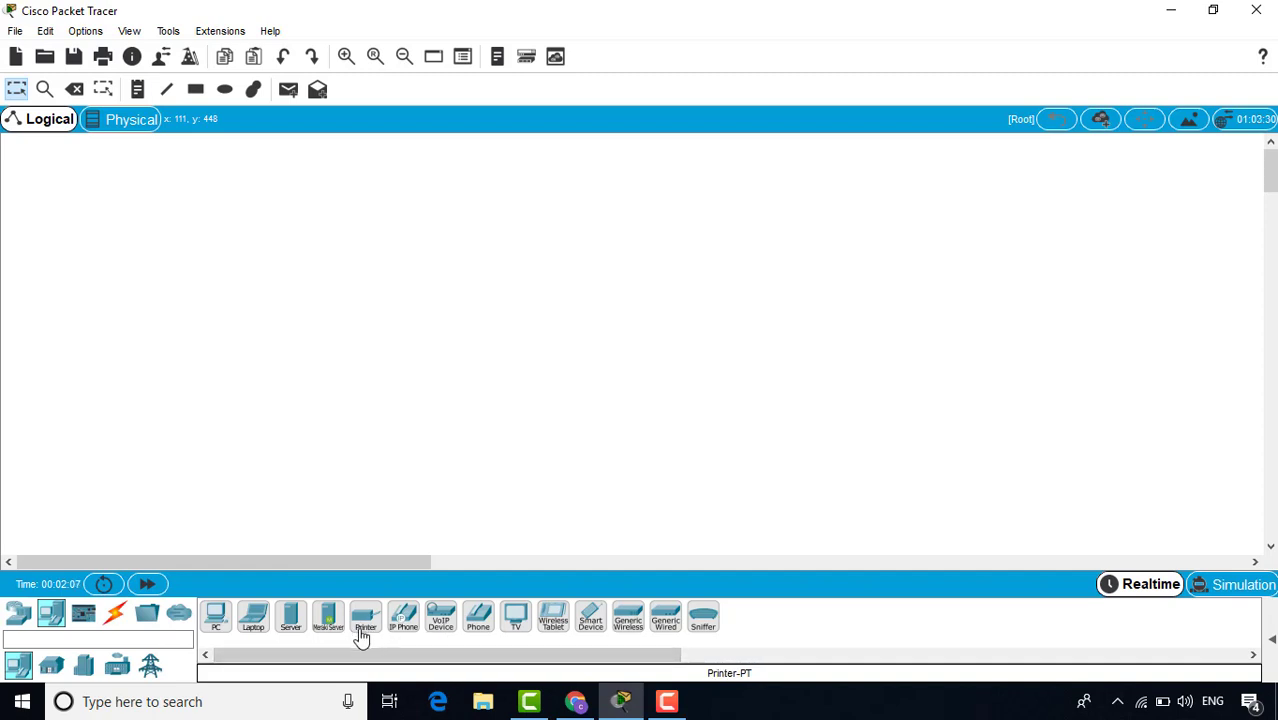
pyautogui.click(214, 618)
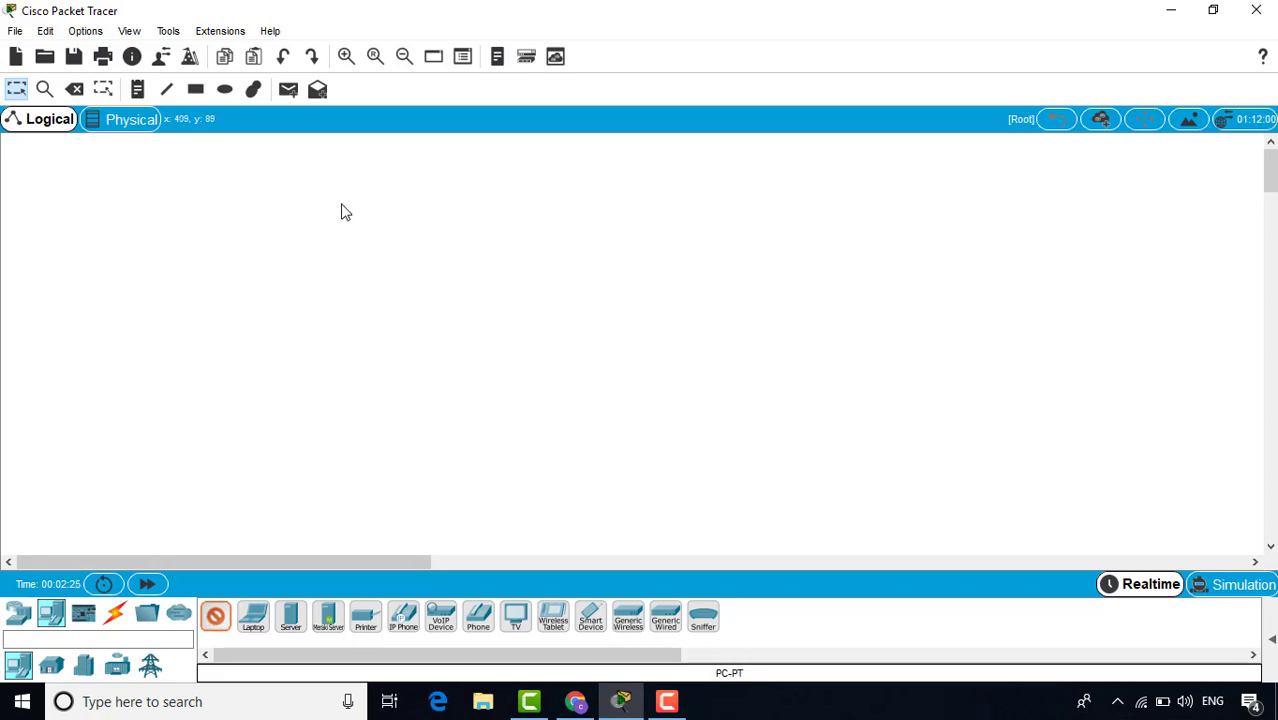
pyautogui.click(277, 196)
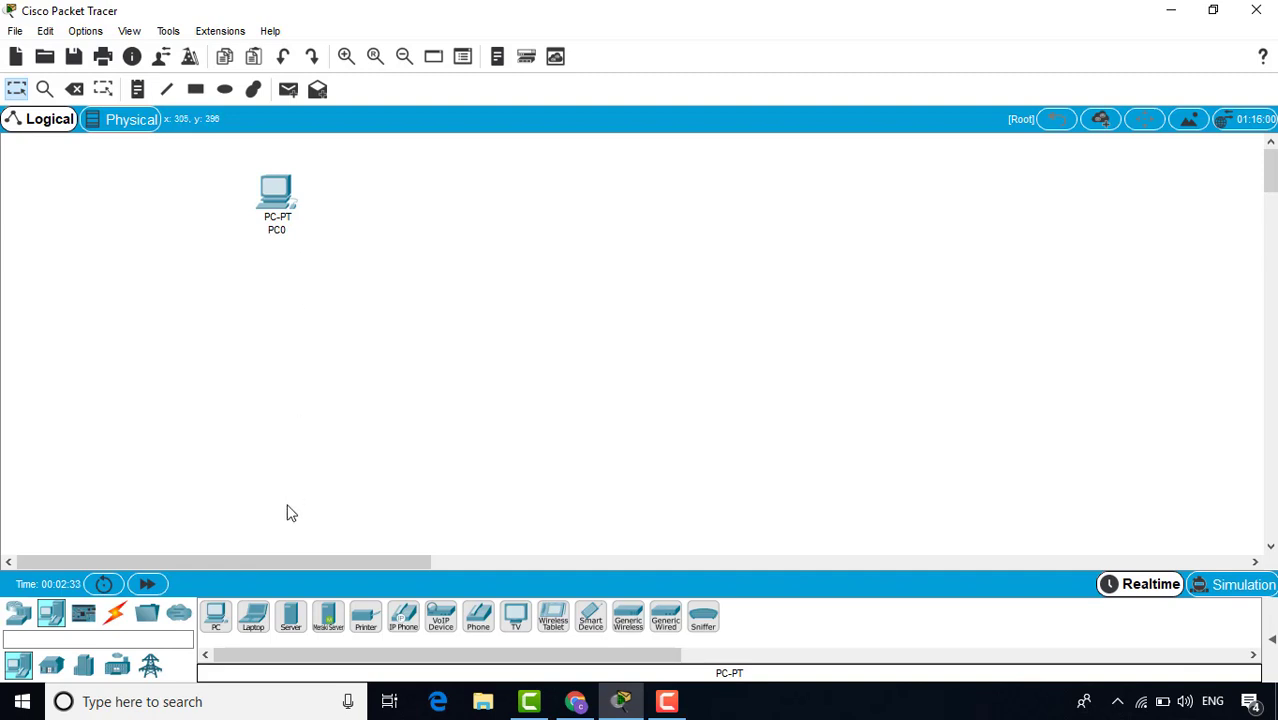
pyautogui.click(215, 616)
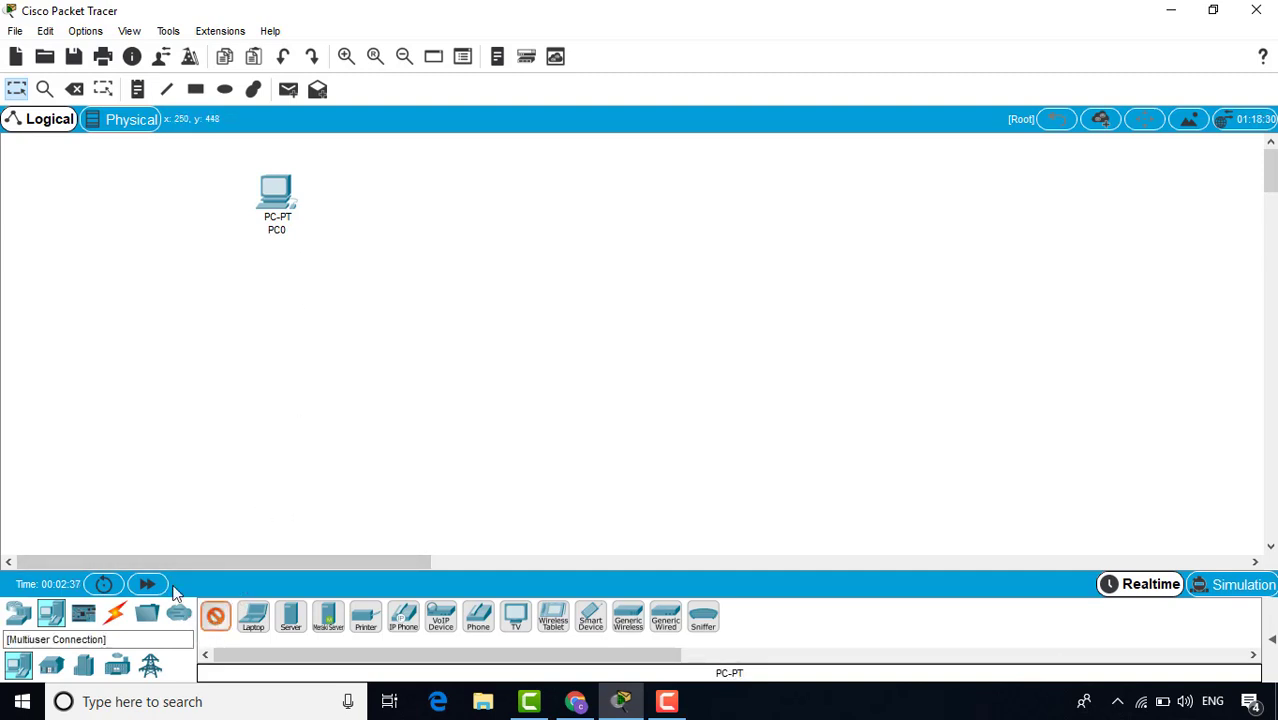
pyautogui.click(406, 272)
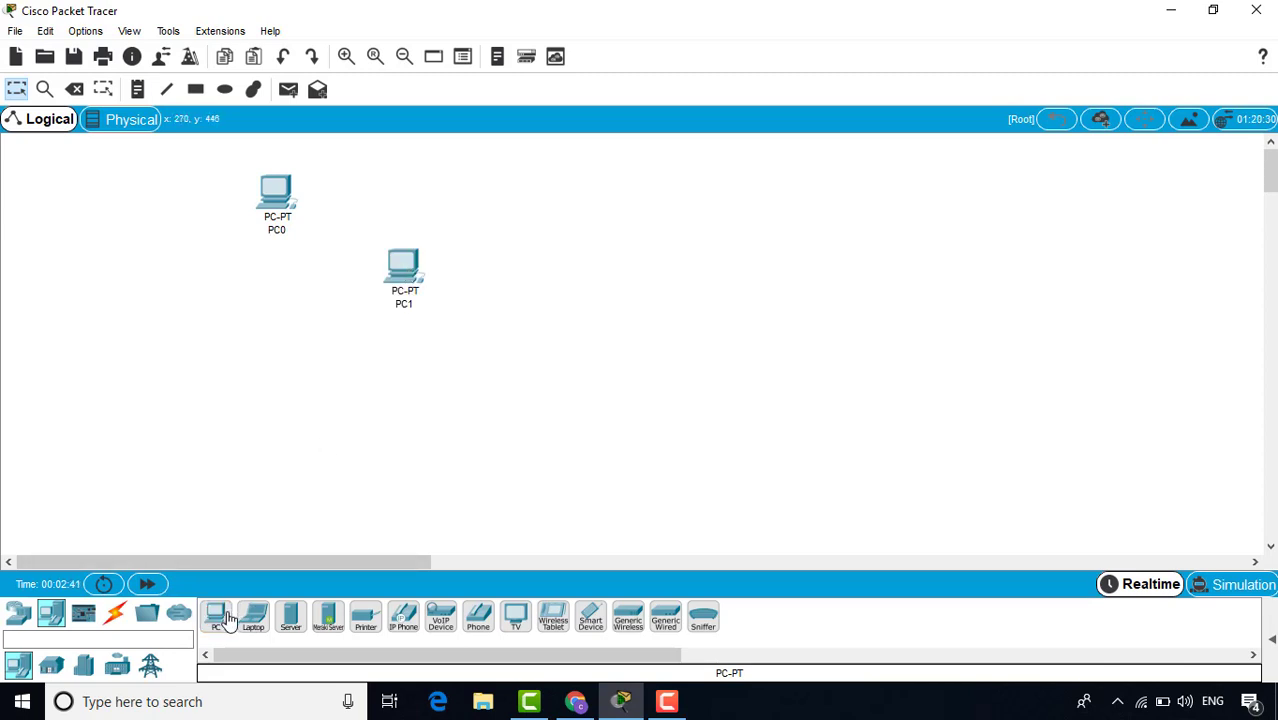
pyautogui.click(217, 610)
pyautogui.click(222, 302)
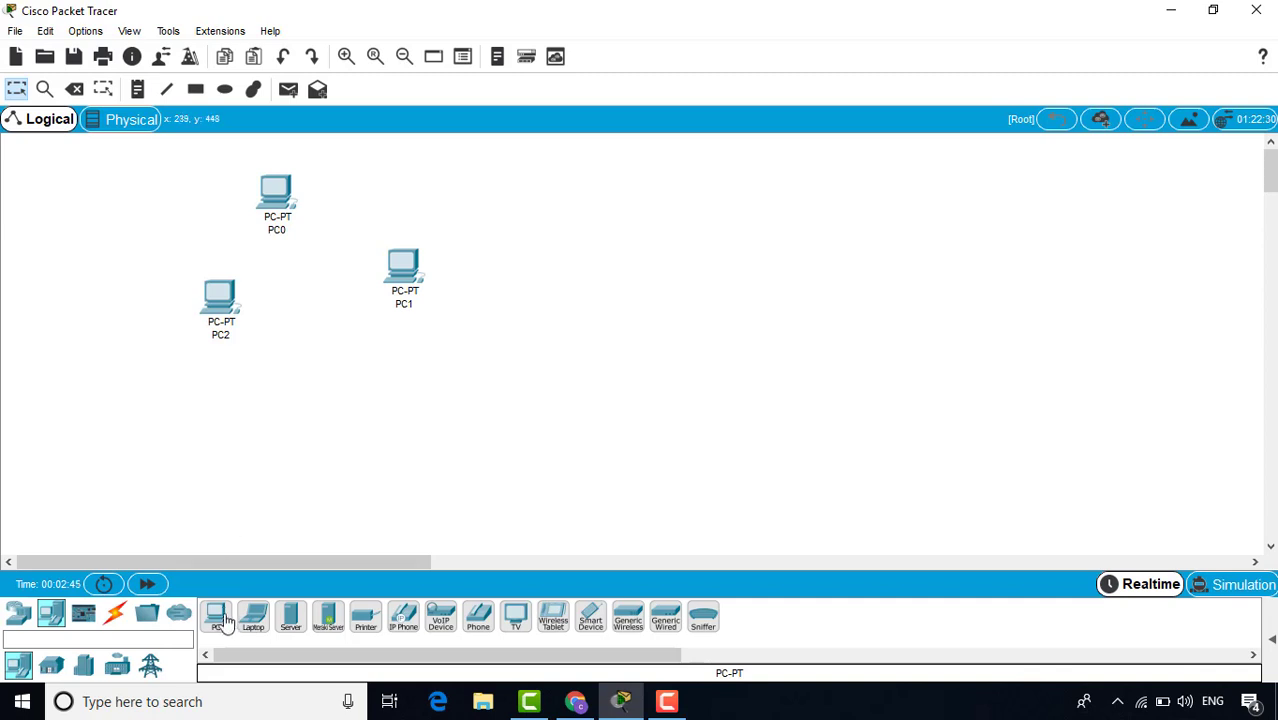
pyautogui.click(217, 616)
pyautogui.click(252, 436)
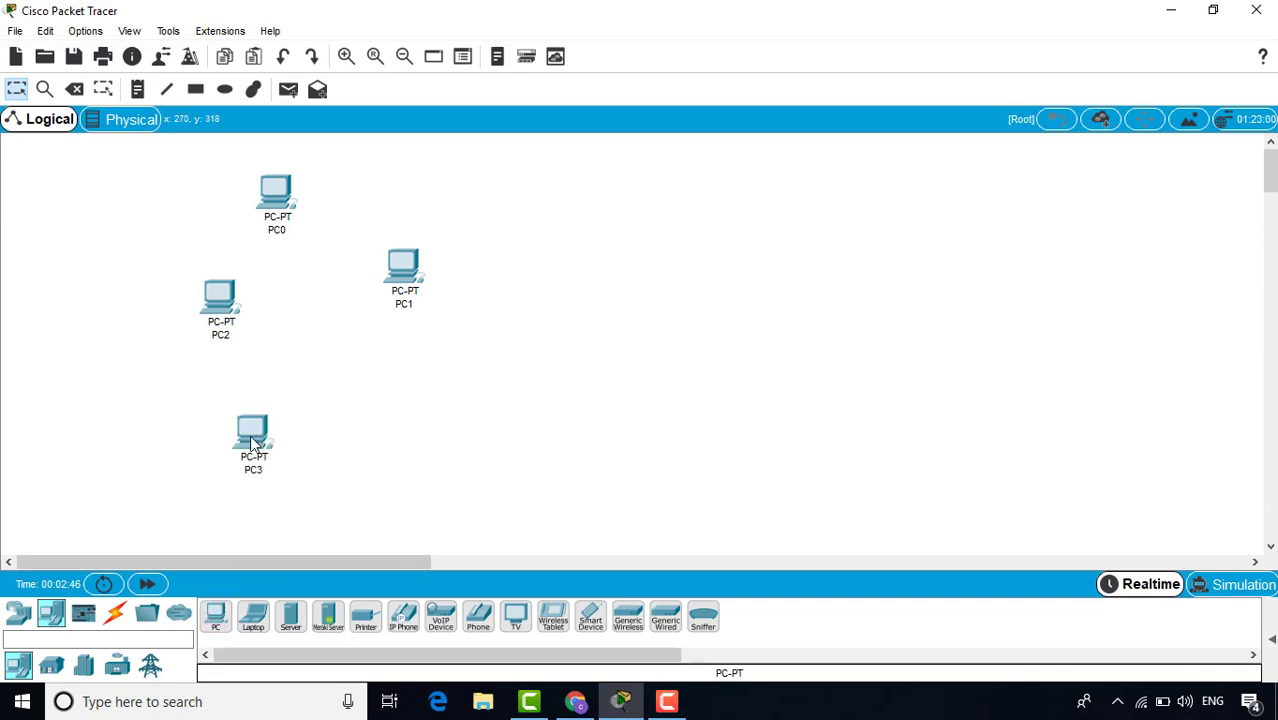
pyautogui.click(255, 616)
pyautogui.click(434, 356)
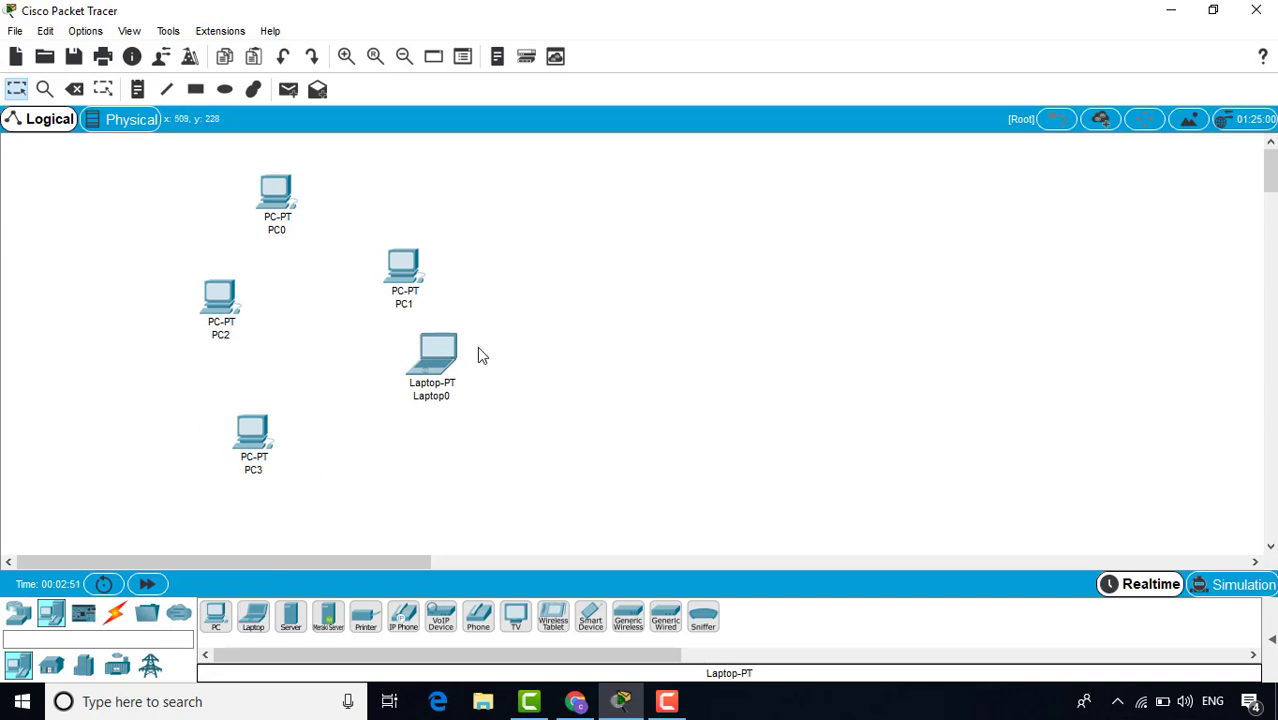
# - Spread the laptop and the four PCs further apart to leave open space in the middle of the ring
pyautogui.moveTo(450, 368); pyautogui.dragTo(540, 348)
pyautogui.moveTo(408, 262); pyautogui.dragTo(507, 252)
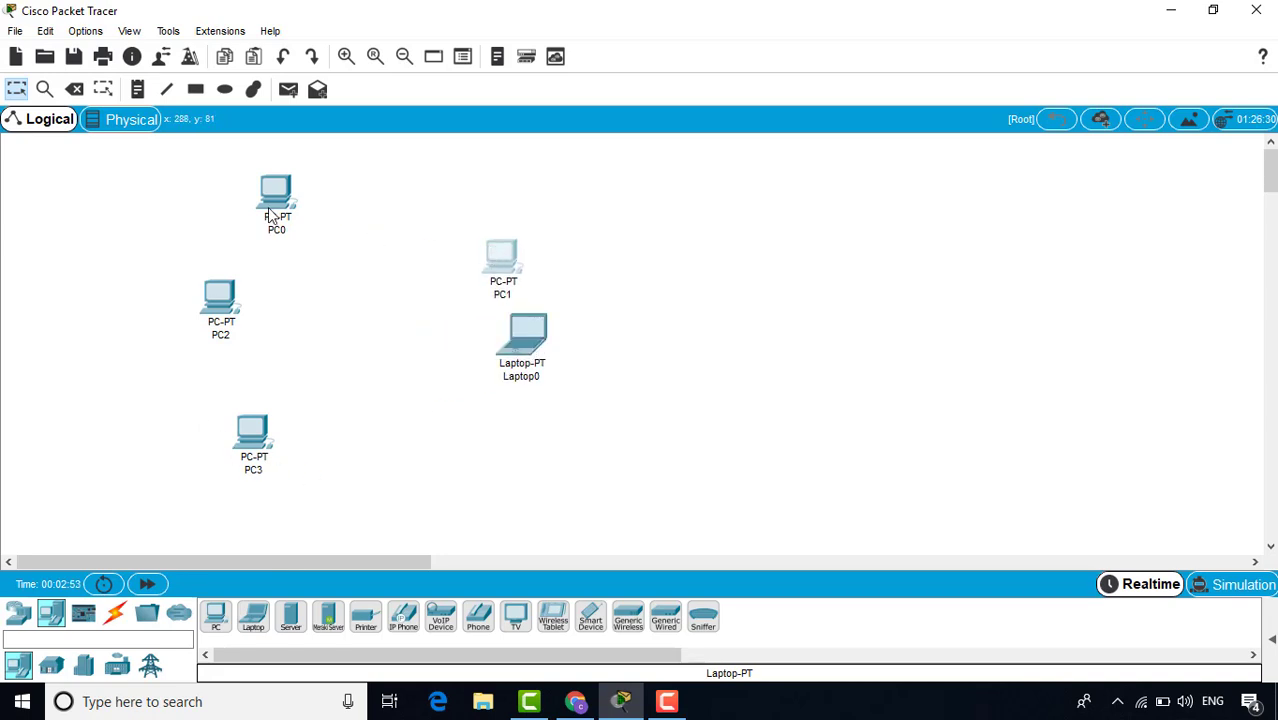
pyautogui.moveTo(270, 215); pyautogui.dragTo(322, 212)
pyautogui.moveTo(205, 298); pyautogui.dragTo(182, 265)
pyautogui.moveTo(238, 428); pyautogui.dragTo(200, 428)
pyautogui.click(354, 422)
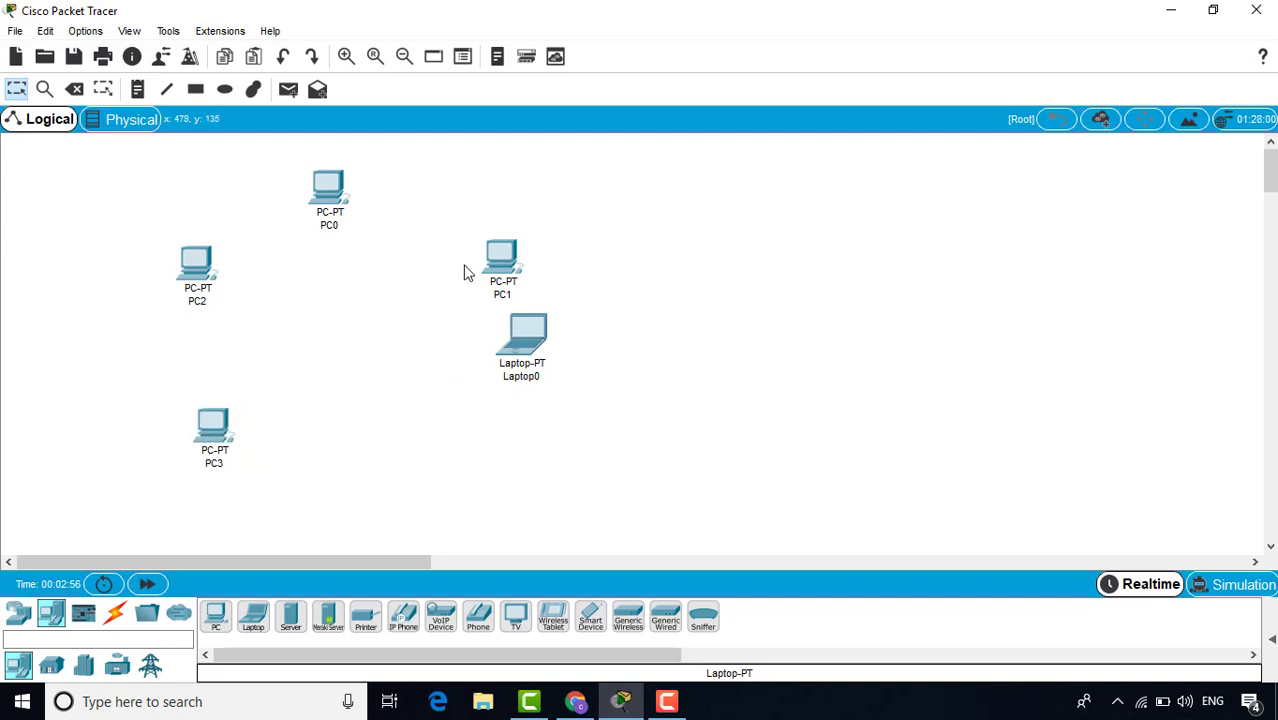
# - Add a printer between PC3 and the laptop, and a 2960 switch in the middle of the devices
pyautogui.click(368, 619)
pyautogui.click(377, 449)
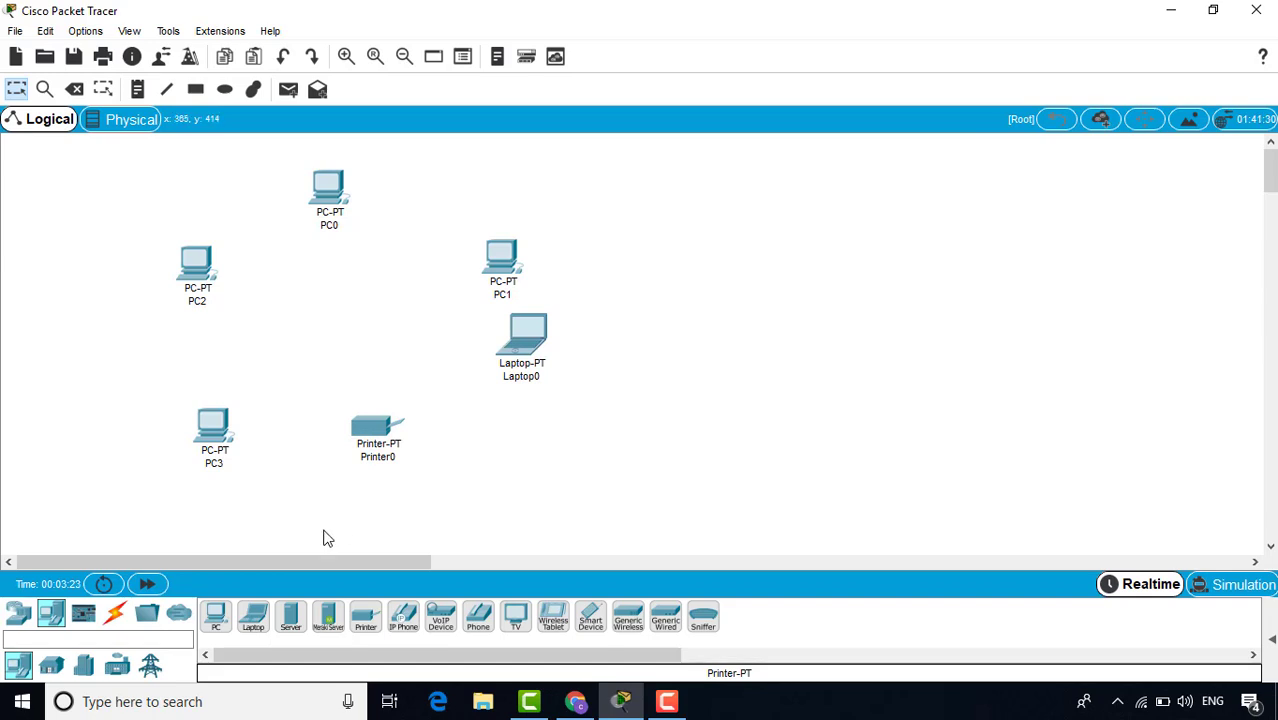
pyautogui.click(12, 612)
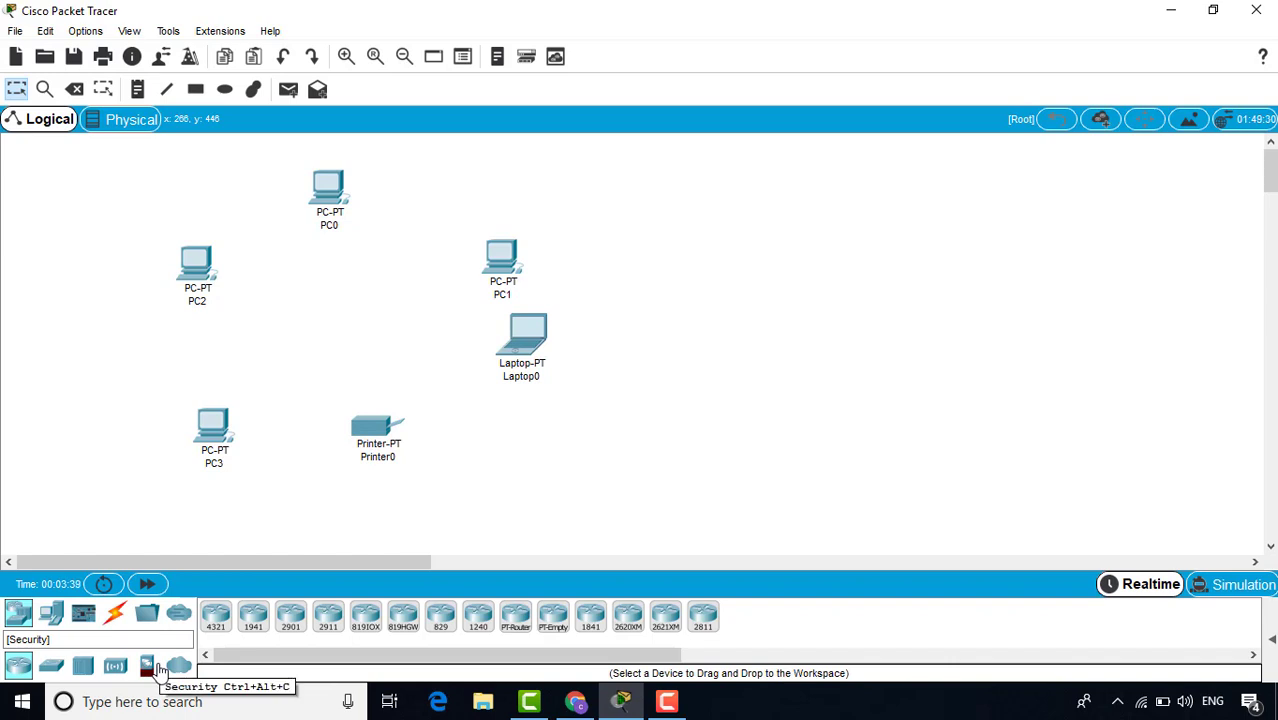
pyautogui.click(52, 668)
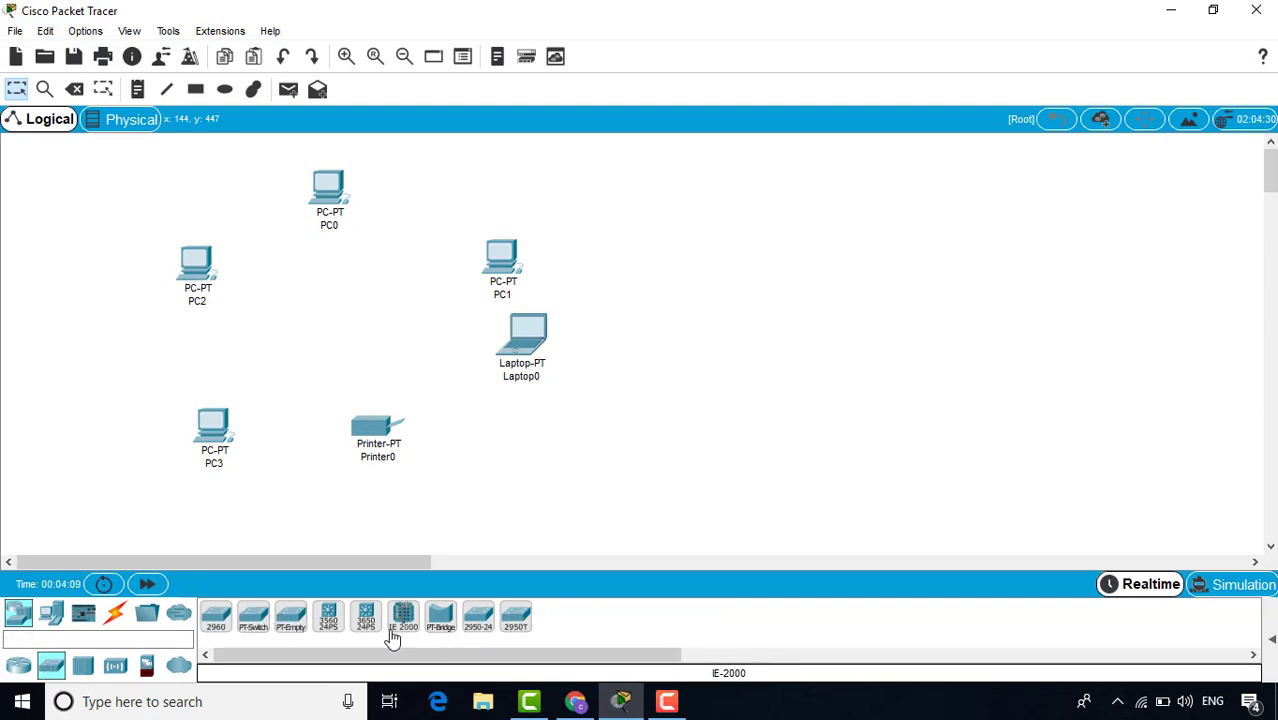
pyautogui.click(218, 620)
pyautogui.click(316, 297)
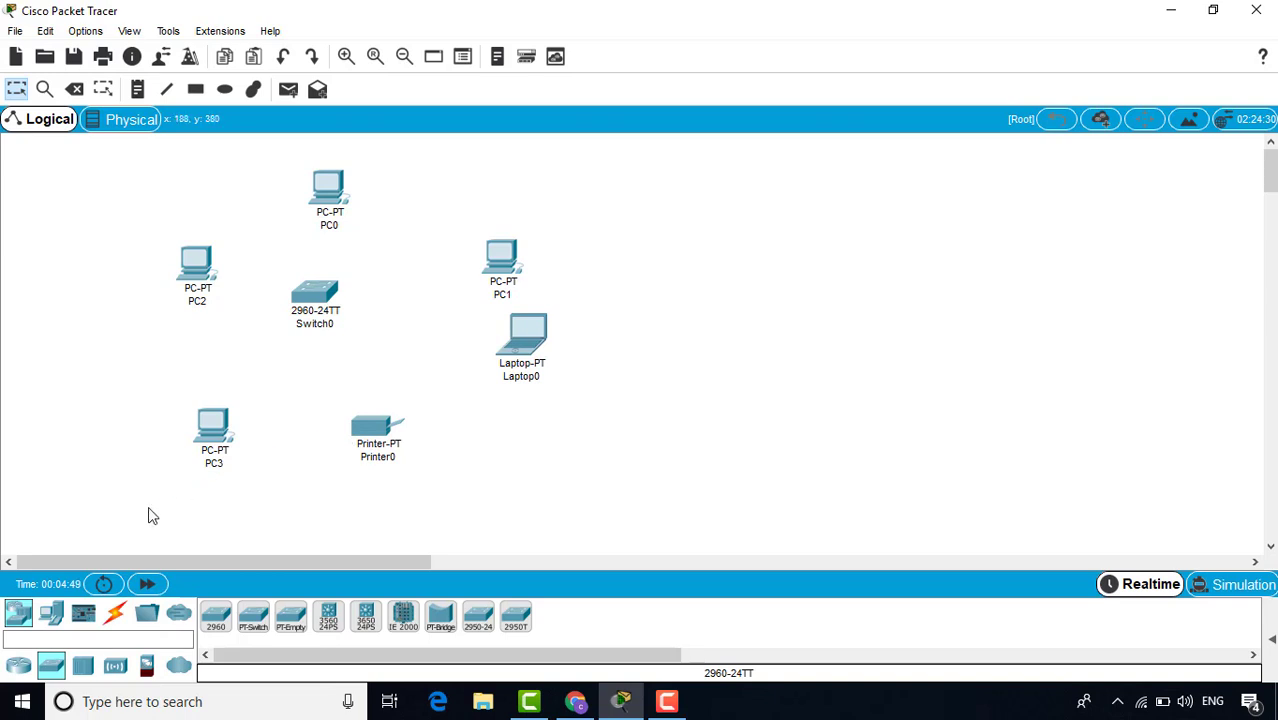
# - Connect the switch's FastEthernet0/1 to PC2's FastEthernet0 with a copper straight-through cable, and shift the switch toward the centre of the ring
pyautogui.click(116, 615)
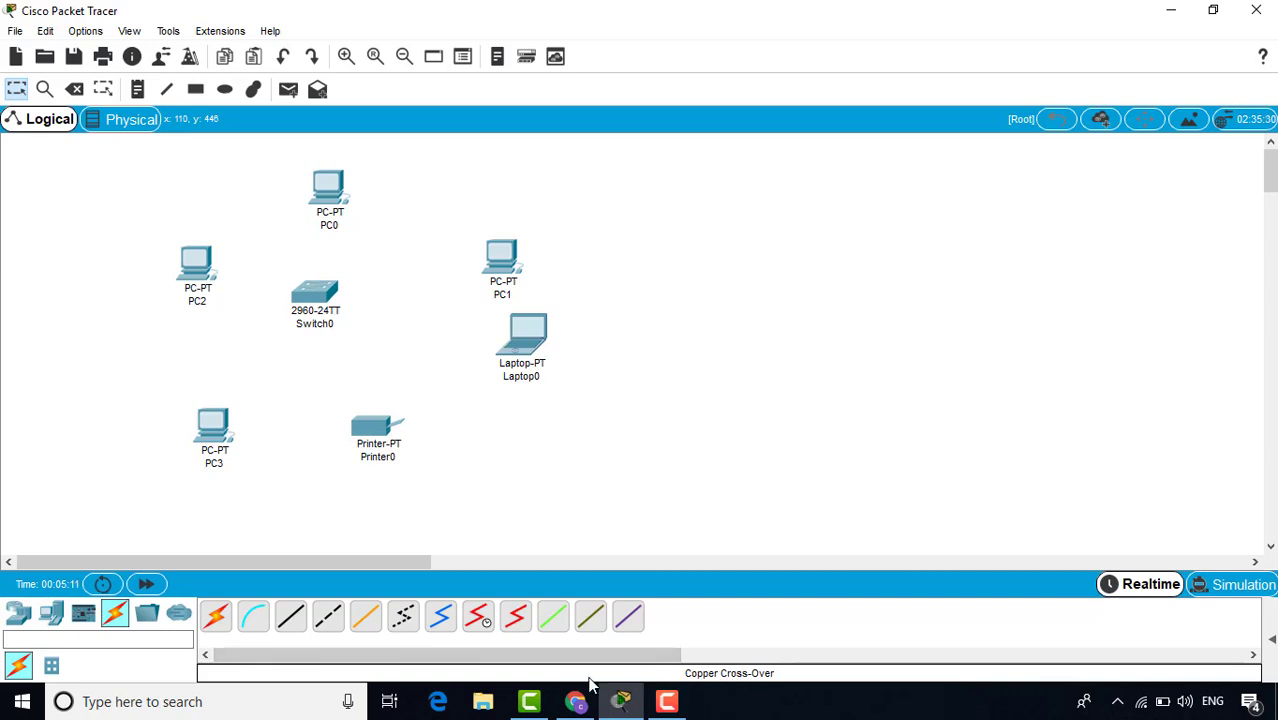
pyautogui.click(291, 622)
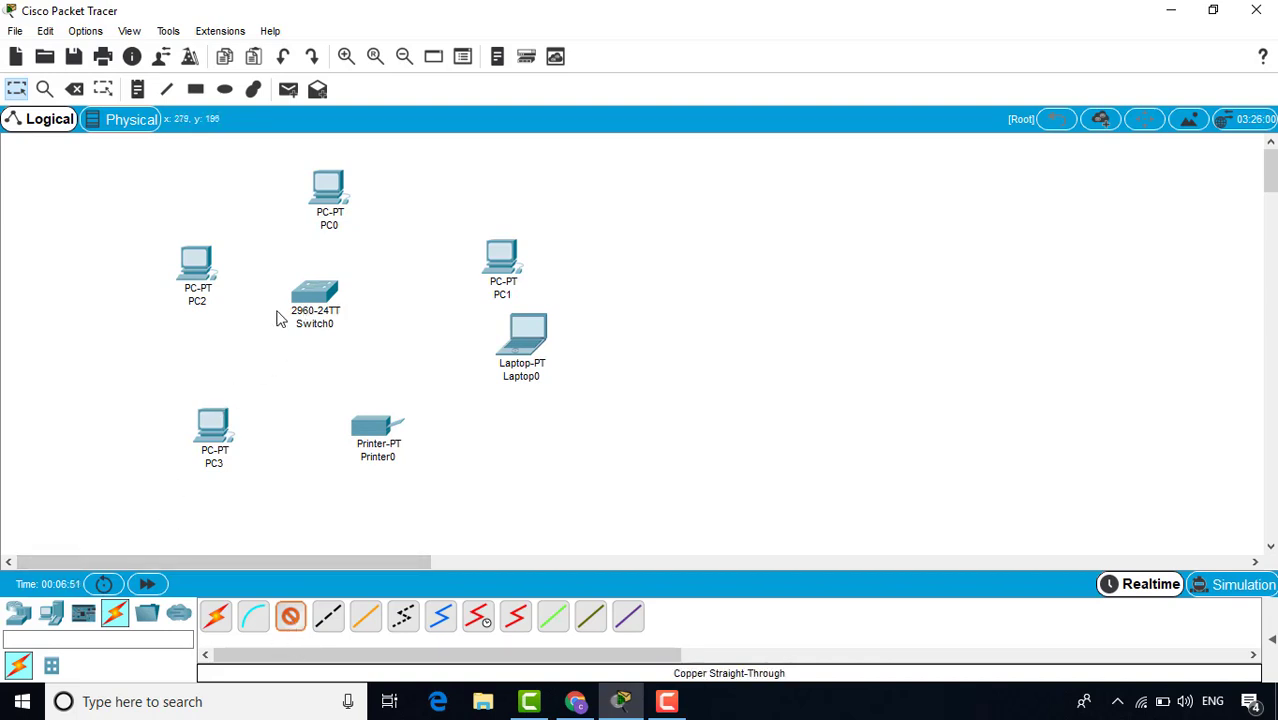
pyautogui.click(312, 300)
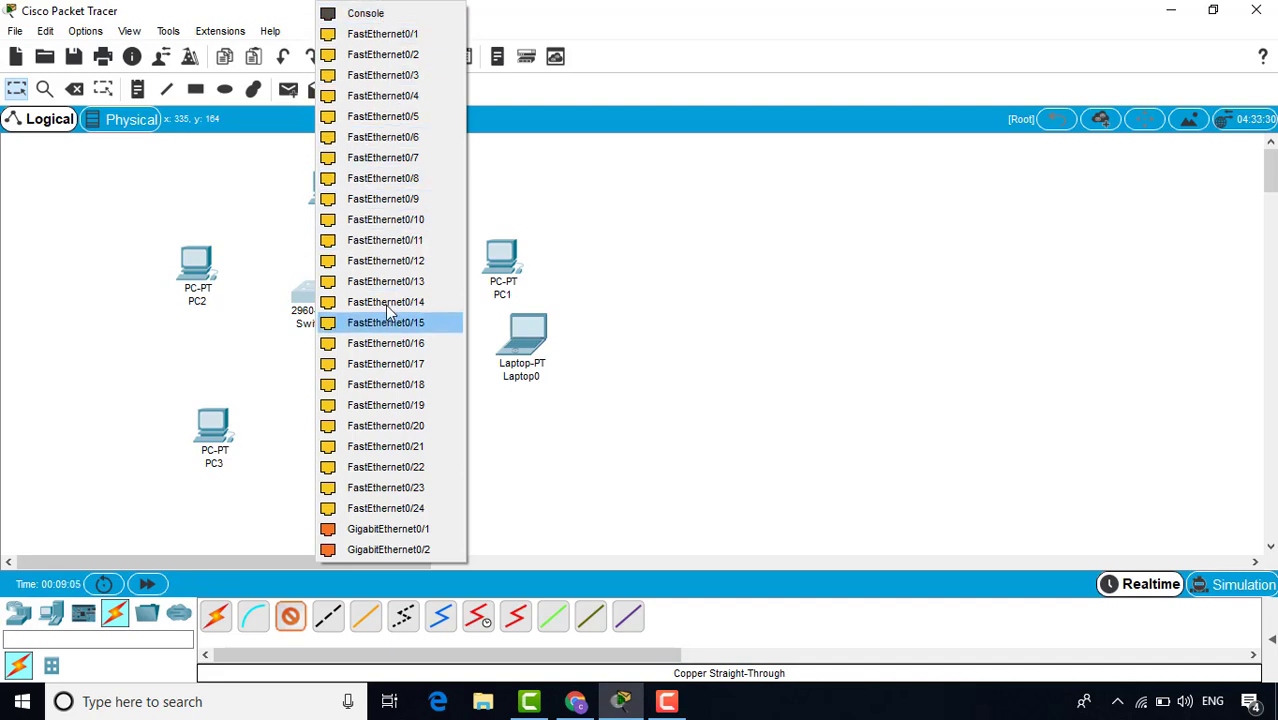
pyautogui.click(416, 35)
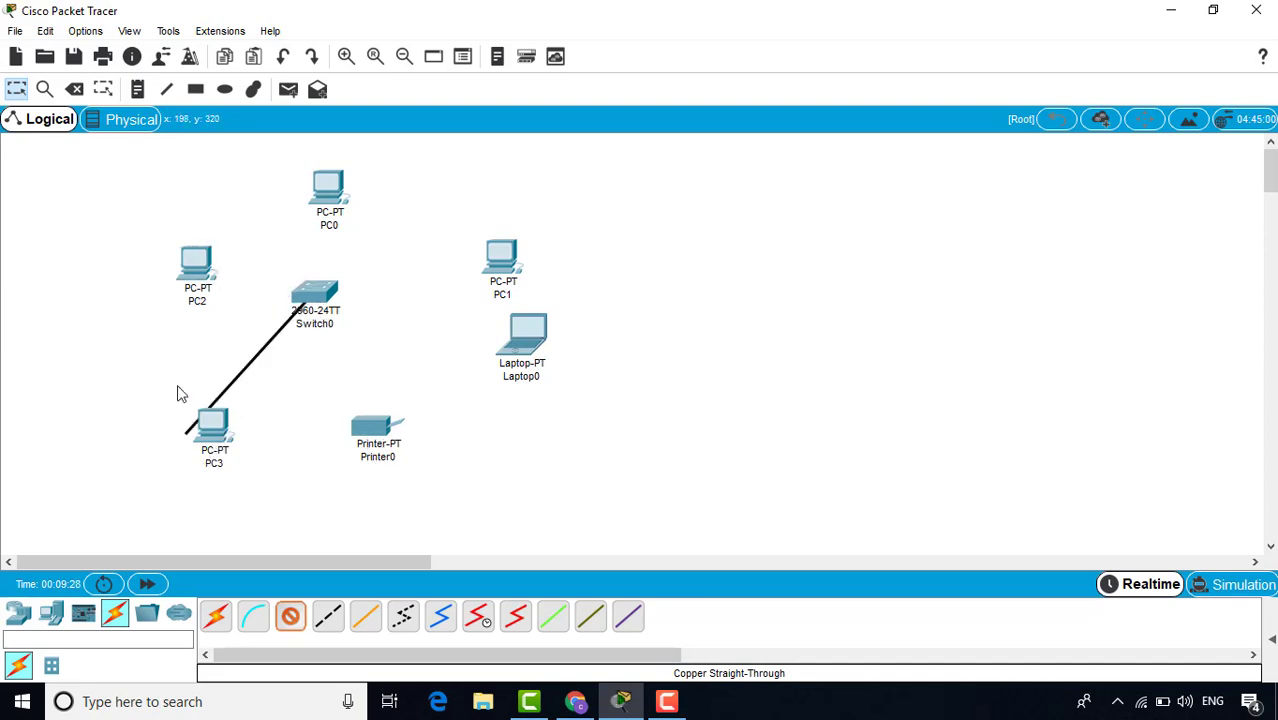
pyautogui.click(197, 266)
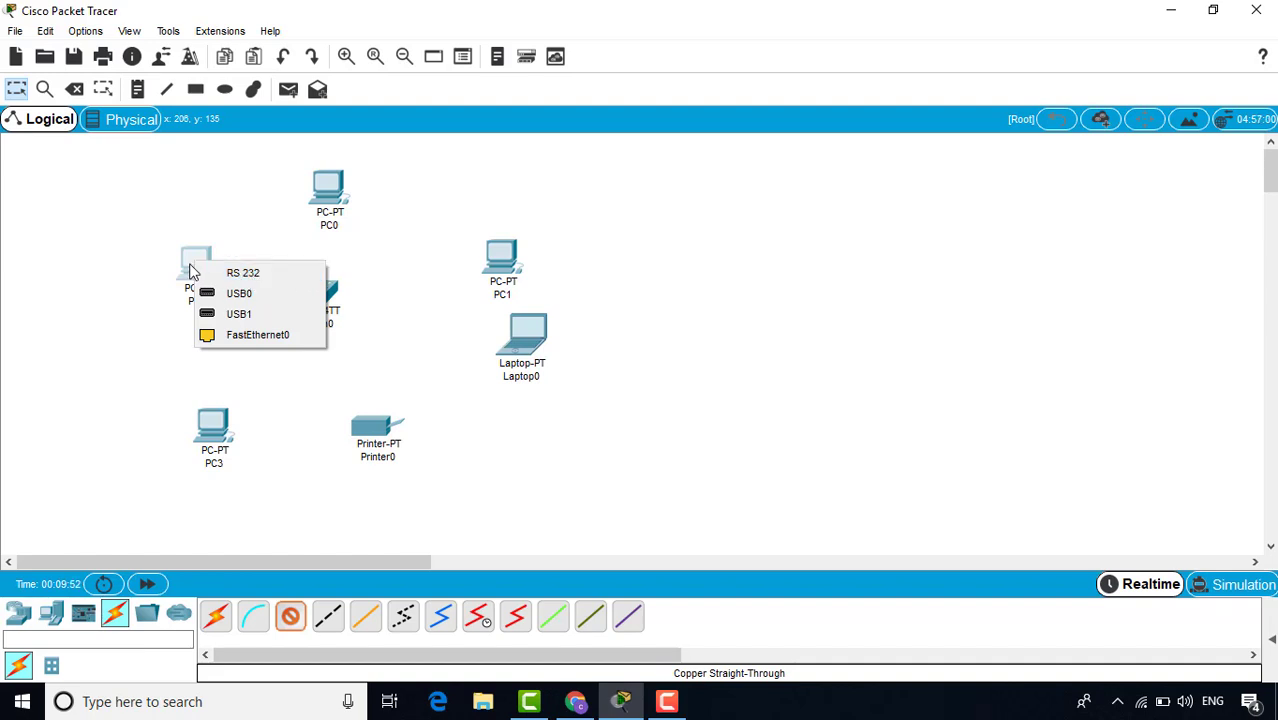
pyautogui.click(240, 338)
pyautogui.moveTo(310, 308); pyautogui.dragTo(364, 296)
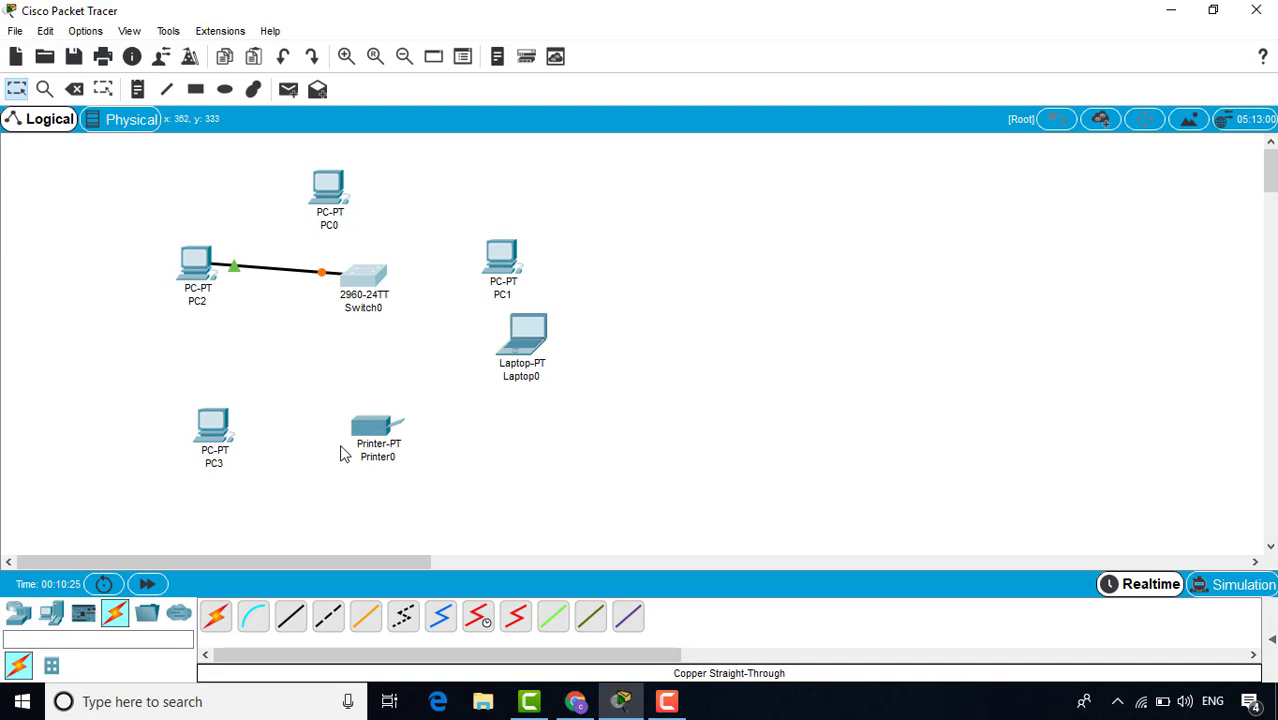
# - Connect the switch's FastEthernet0/2 to PC3's FastEthernet0 with a copper straight-through cable
pyautogui.click(289, 620)
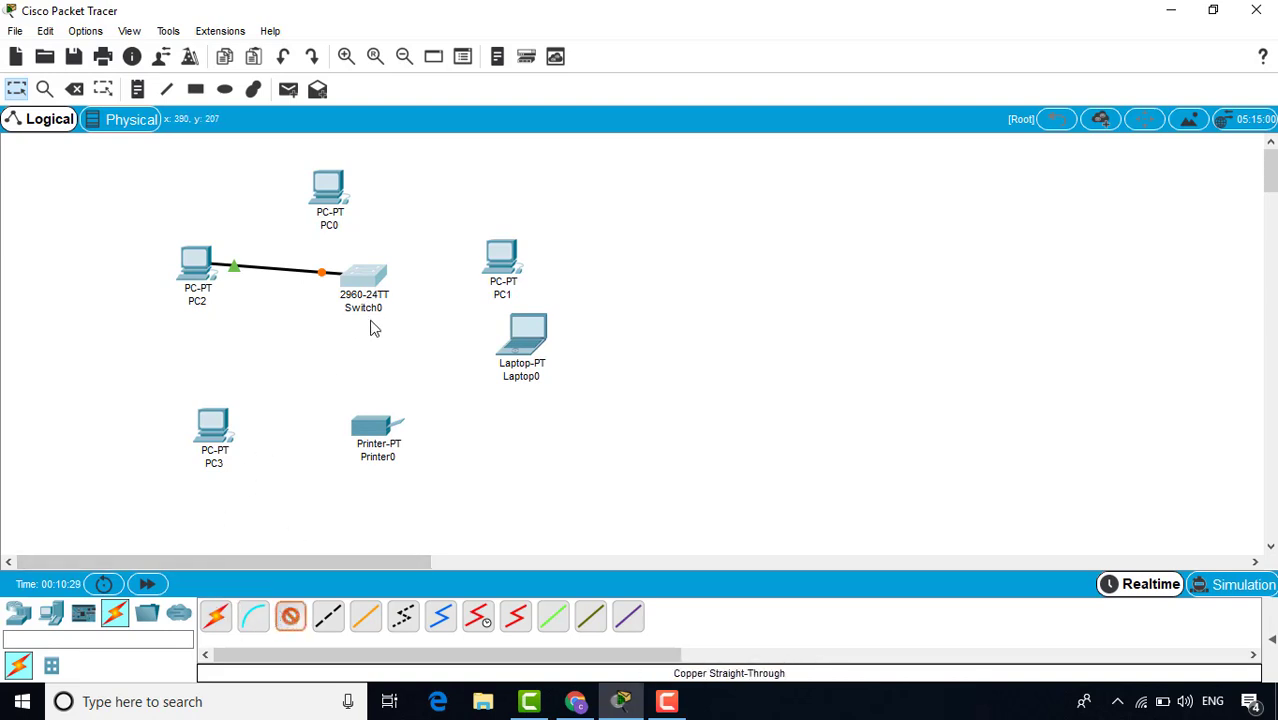
pyautogui.click(372, 280)
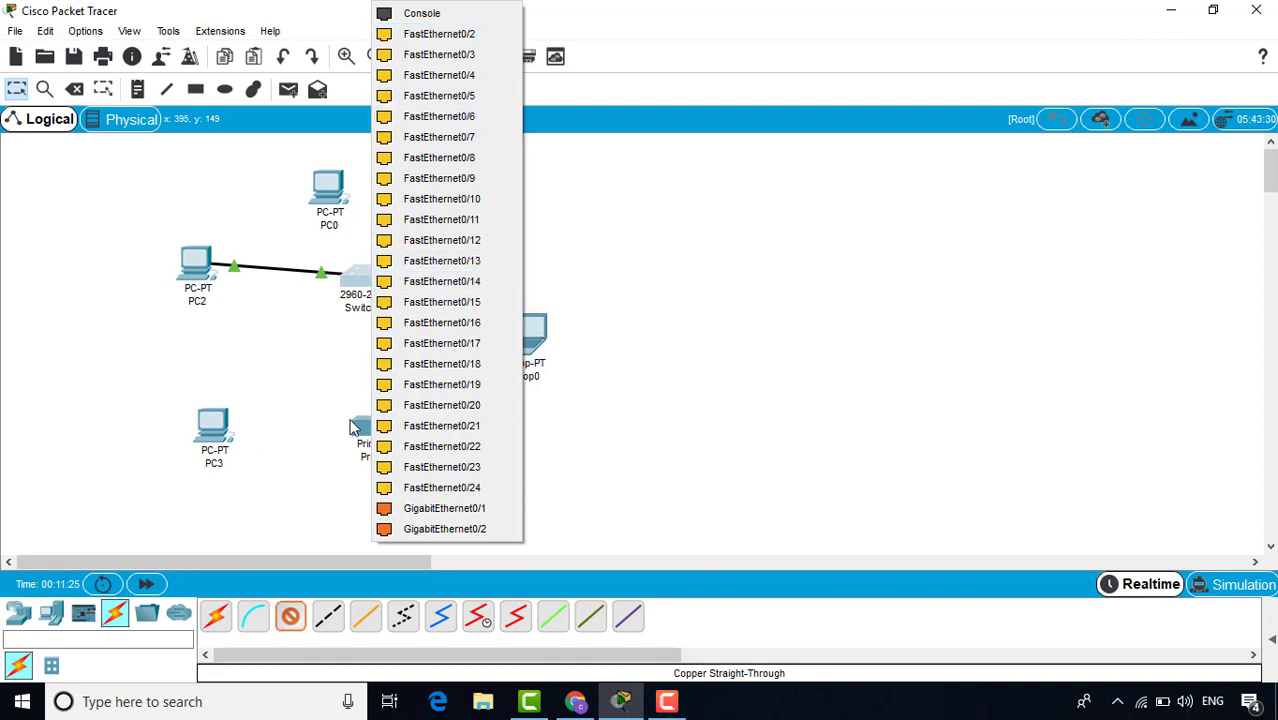
pyautogui.click(463, 38)
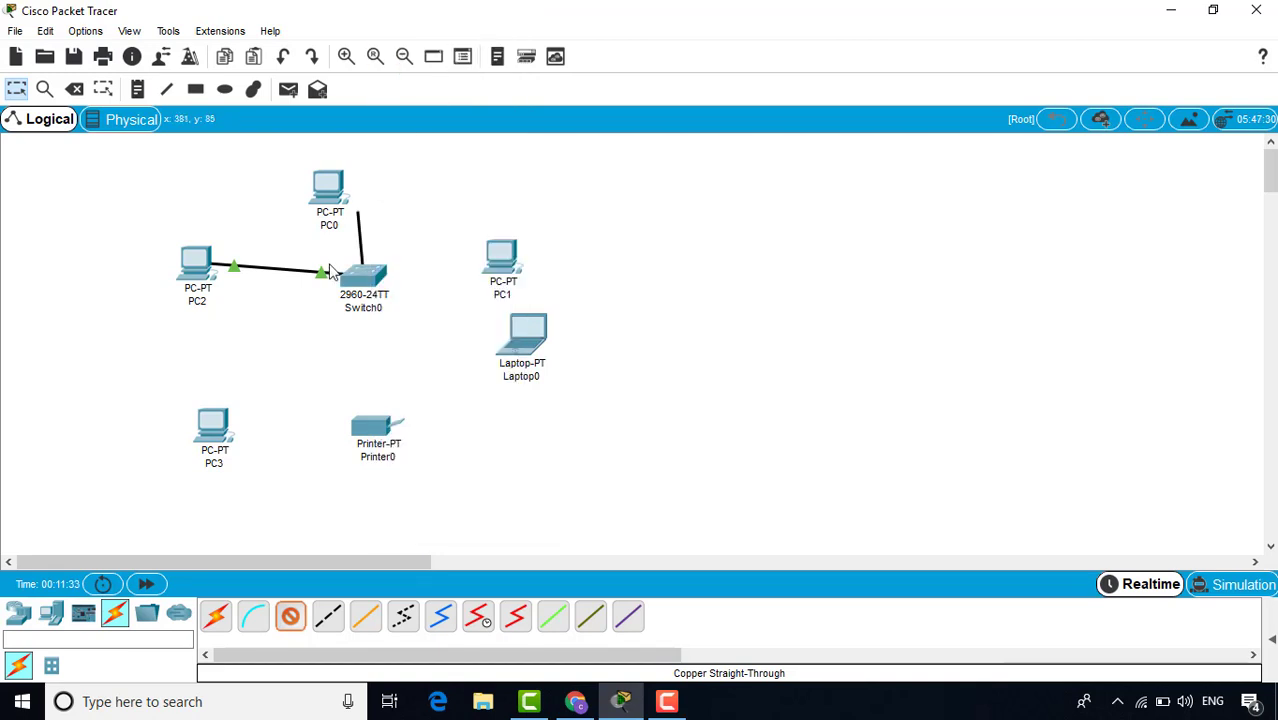
pyautogui.click(208, 428)
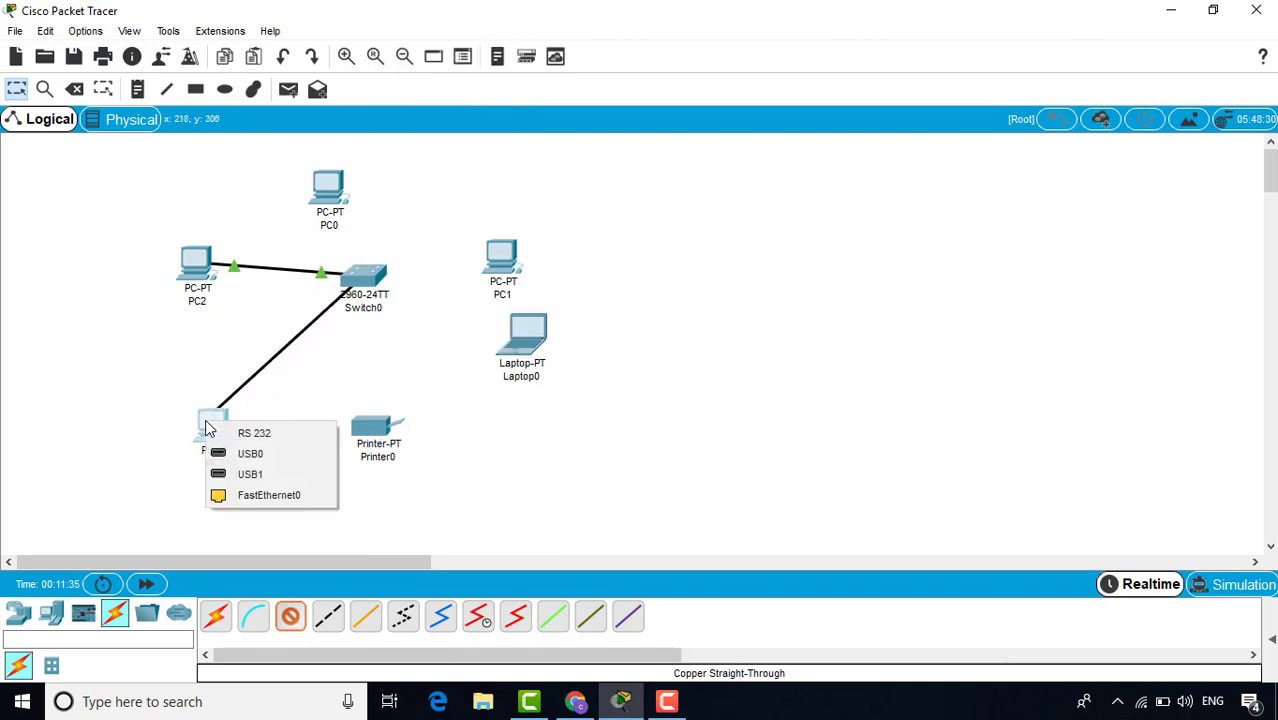
pyautogui.click(255, 495)
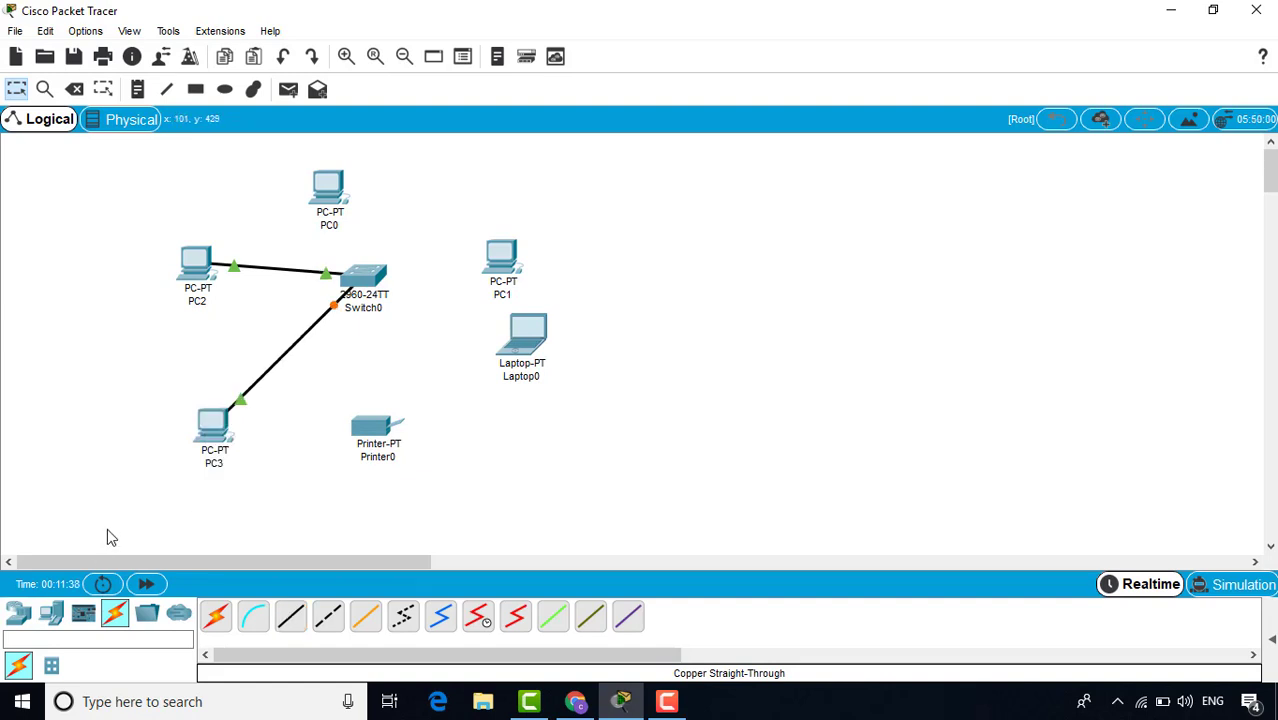
# - Connect the switch's FastEthernet0/10 to PC0's FastEthernet0 with a copper straight-through cable
pyautogui.click(287, 619)
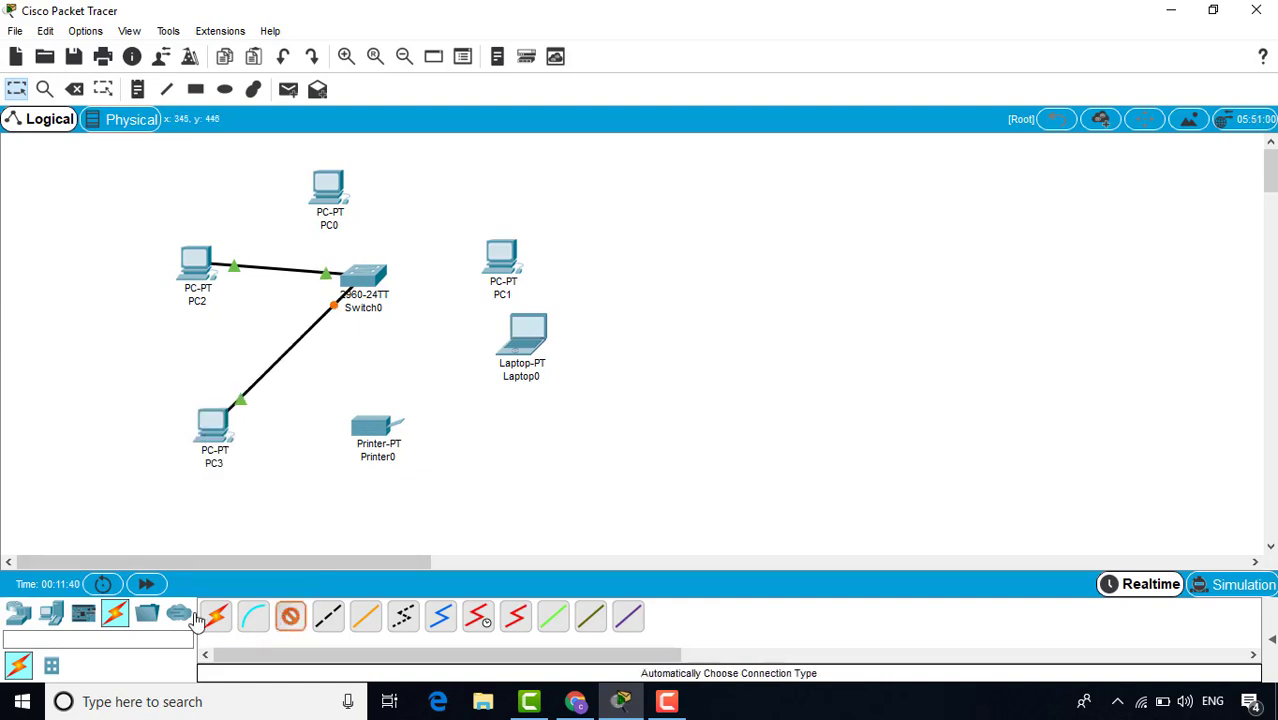
pyautogui.click(368, 282)
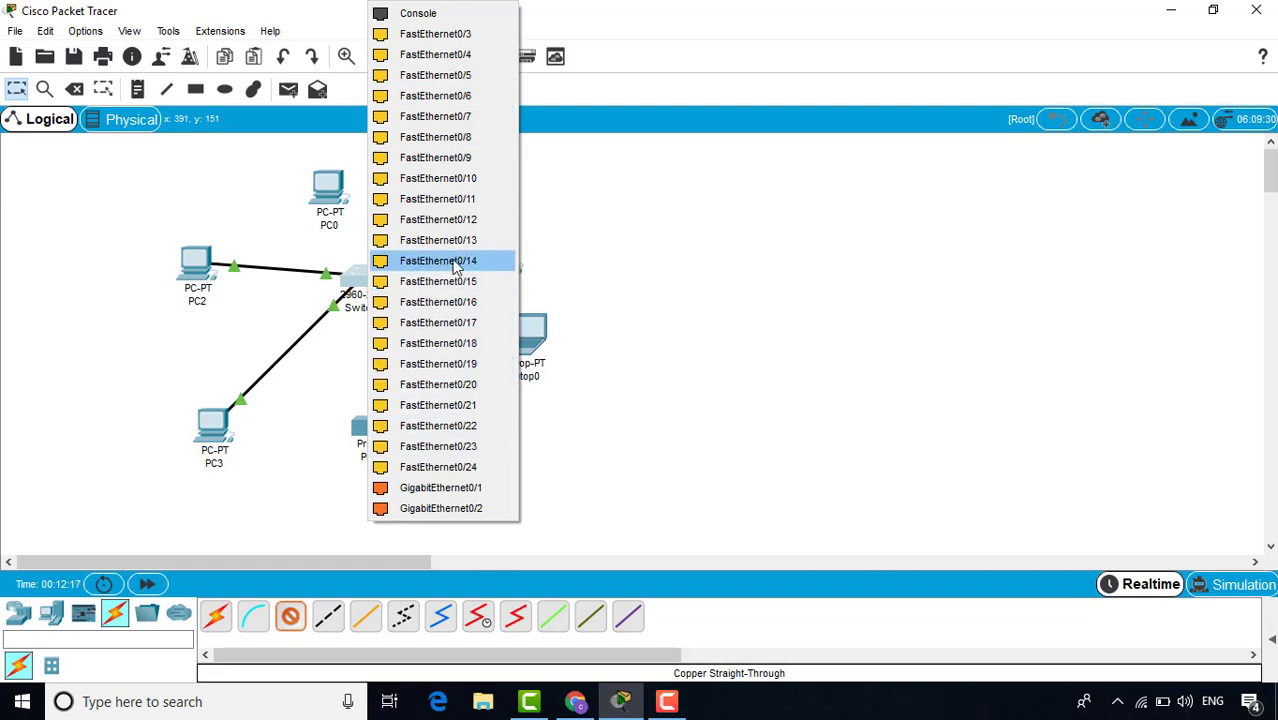
pyautogui.click(472, 180)
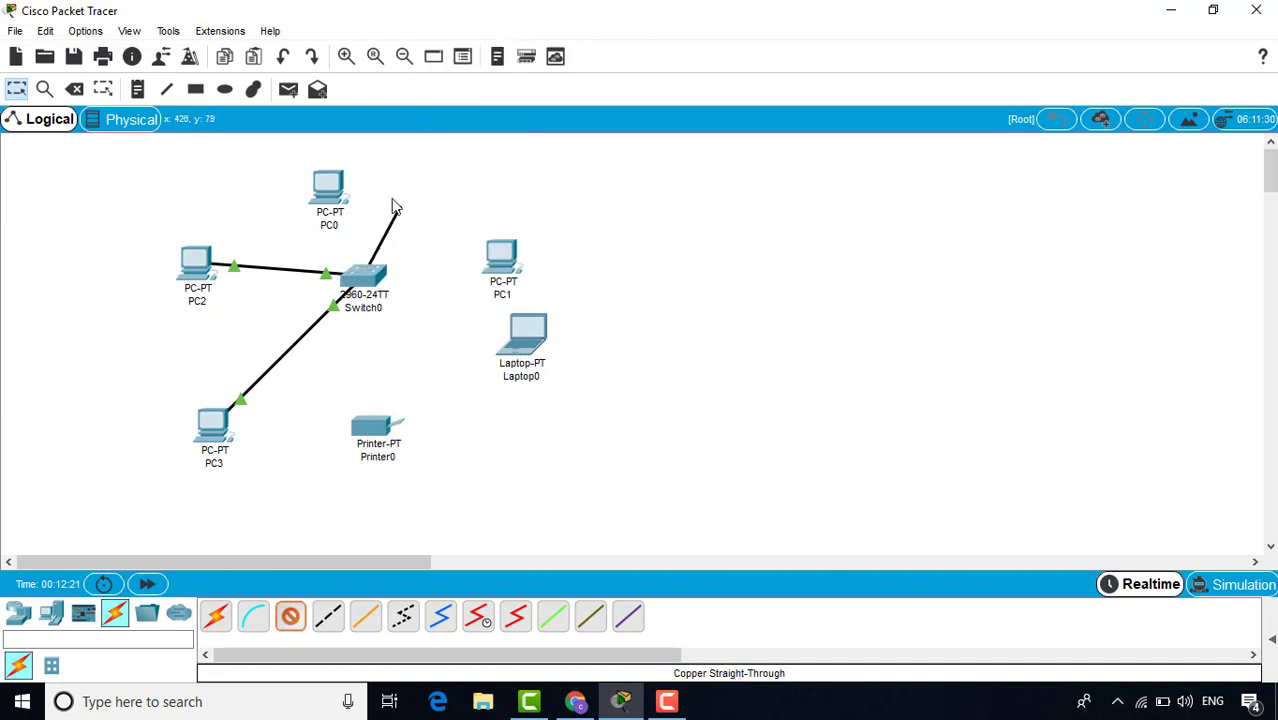
pyautogui.click(338, 186)
pyautogui.click(402, 258)
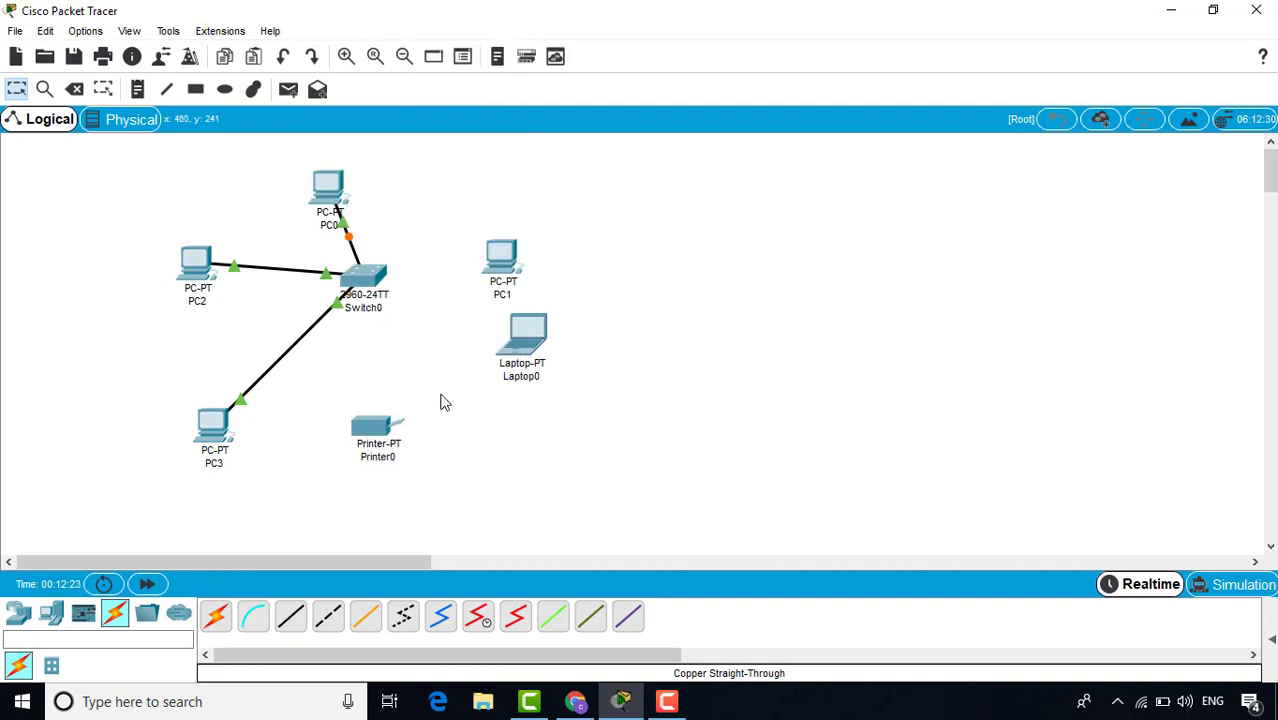
# - Connect the switch's FastEthernet0/4 to PC1's FastEthernet0 with a copper straight-through cable
pyautogui.click(291, 620)
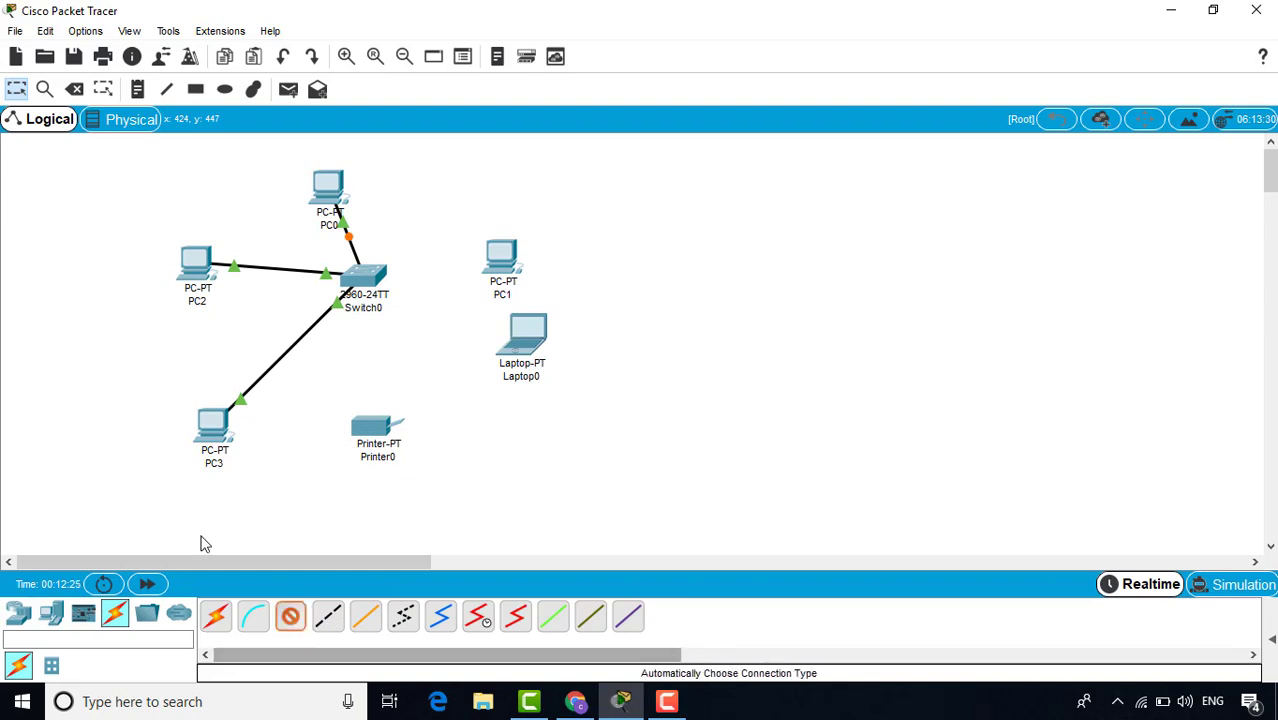
pyautogui.click(364, 284)
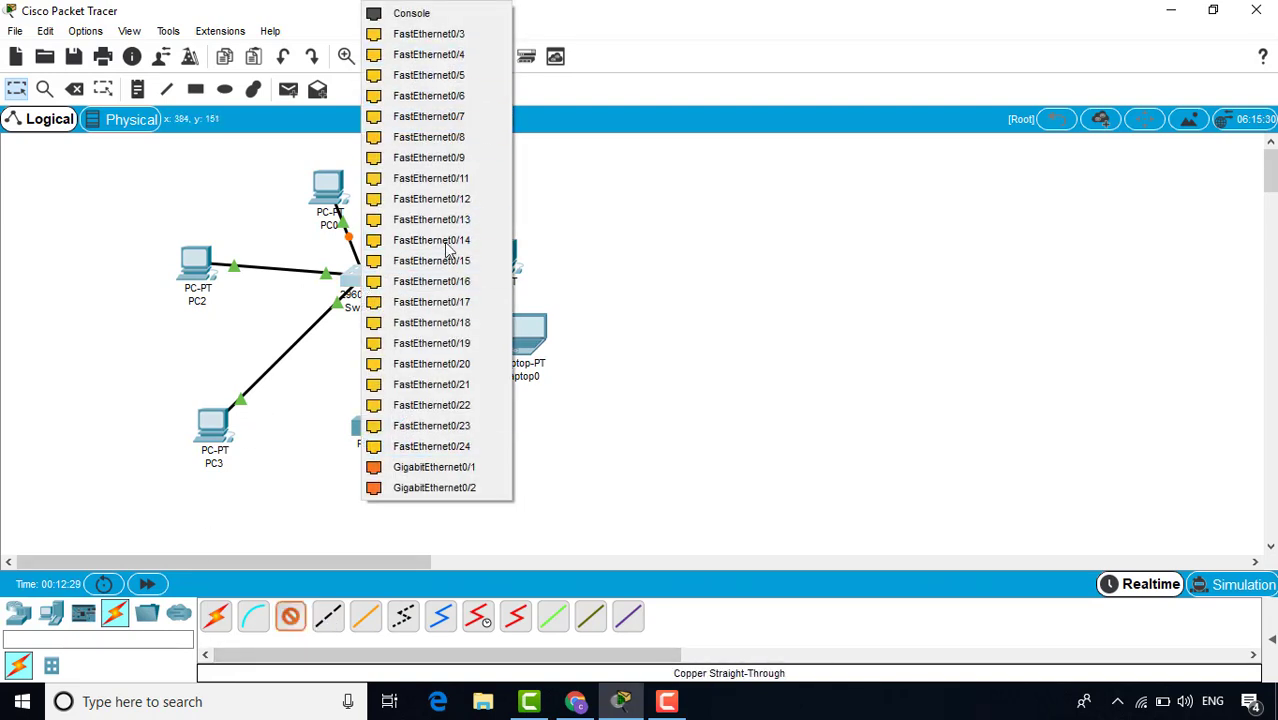
pyautogui.click(432, 55)
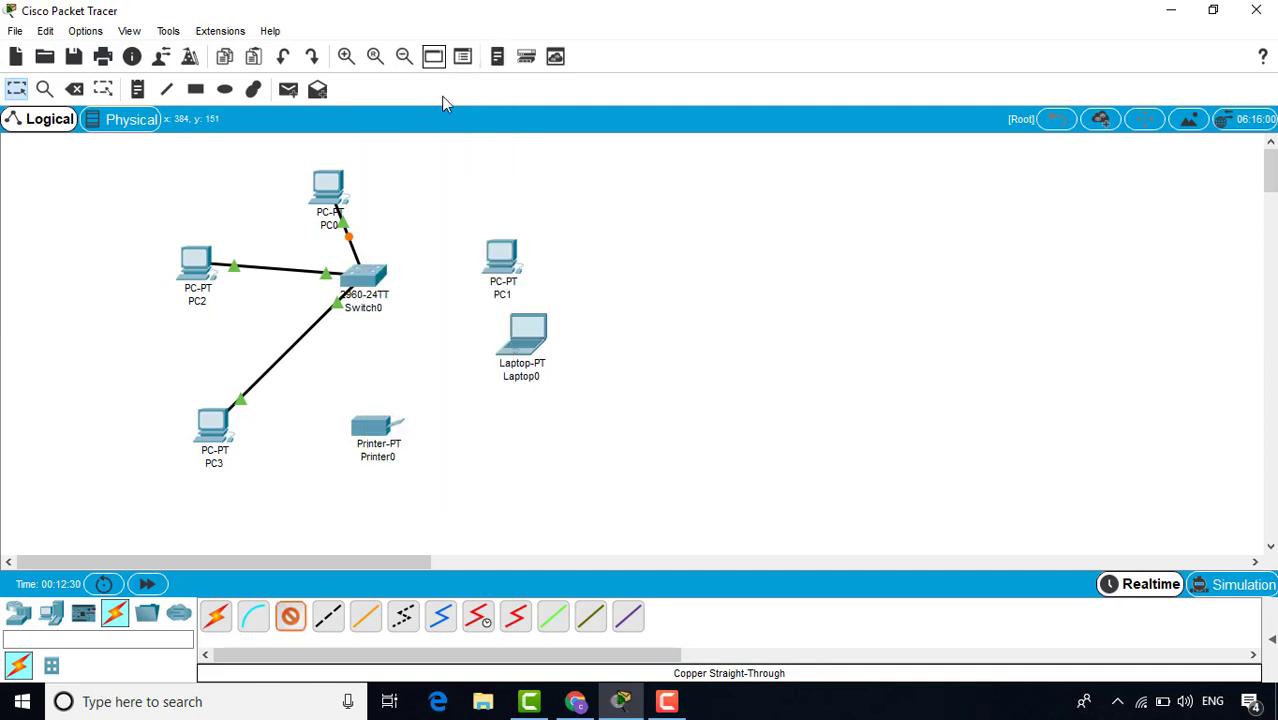
pyautogui.click(500, 257)
pyautogui.click(545, 325)
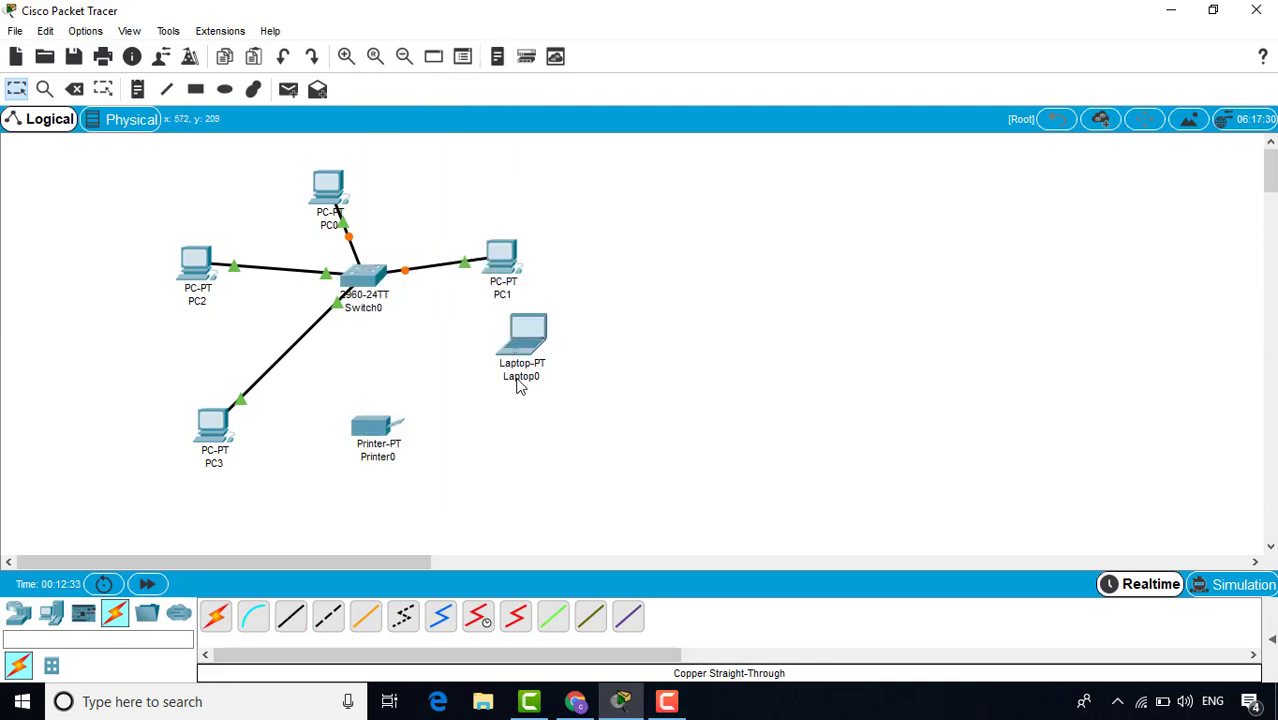
# - Connect the switch's FastEthernet0/3 to the printer's FastEthernet0 with a copper straight-through cable
pyautogui.click(369, 279)
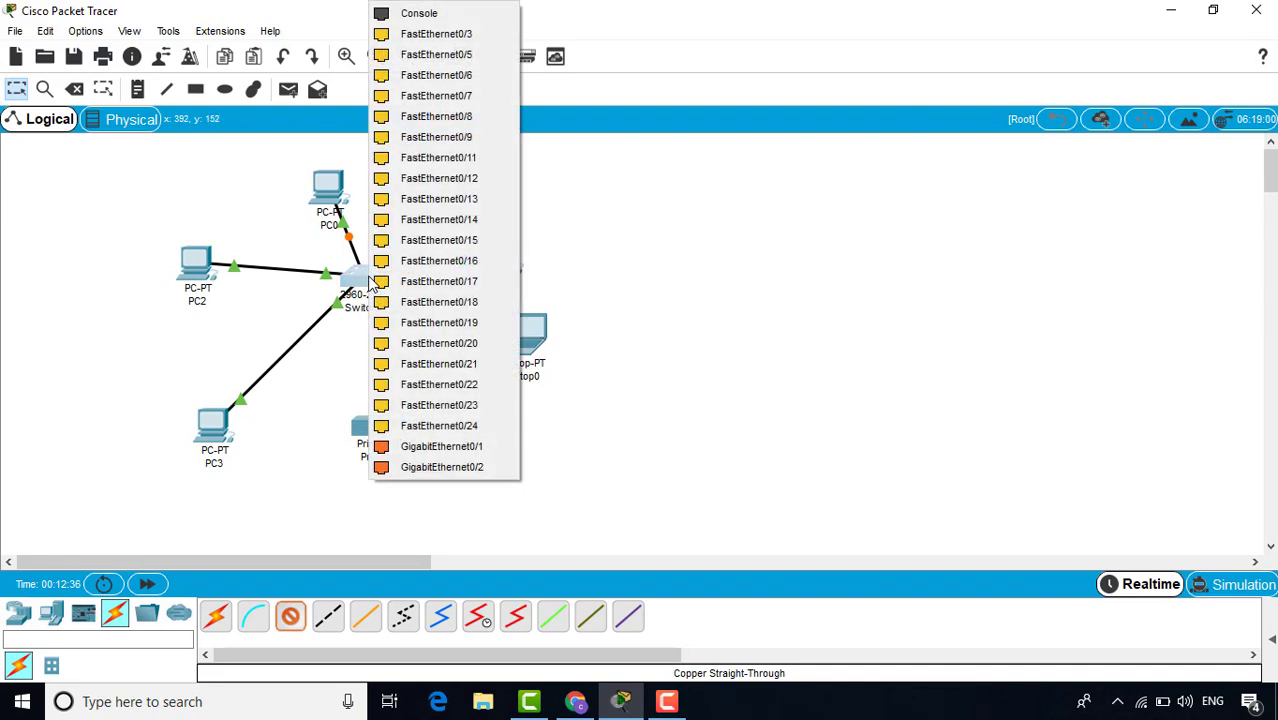
pyautogui.click(458, 36)
pyautogui.click(378, 428)
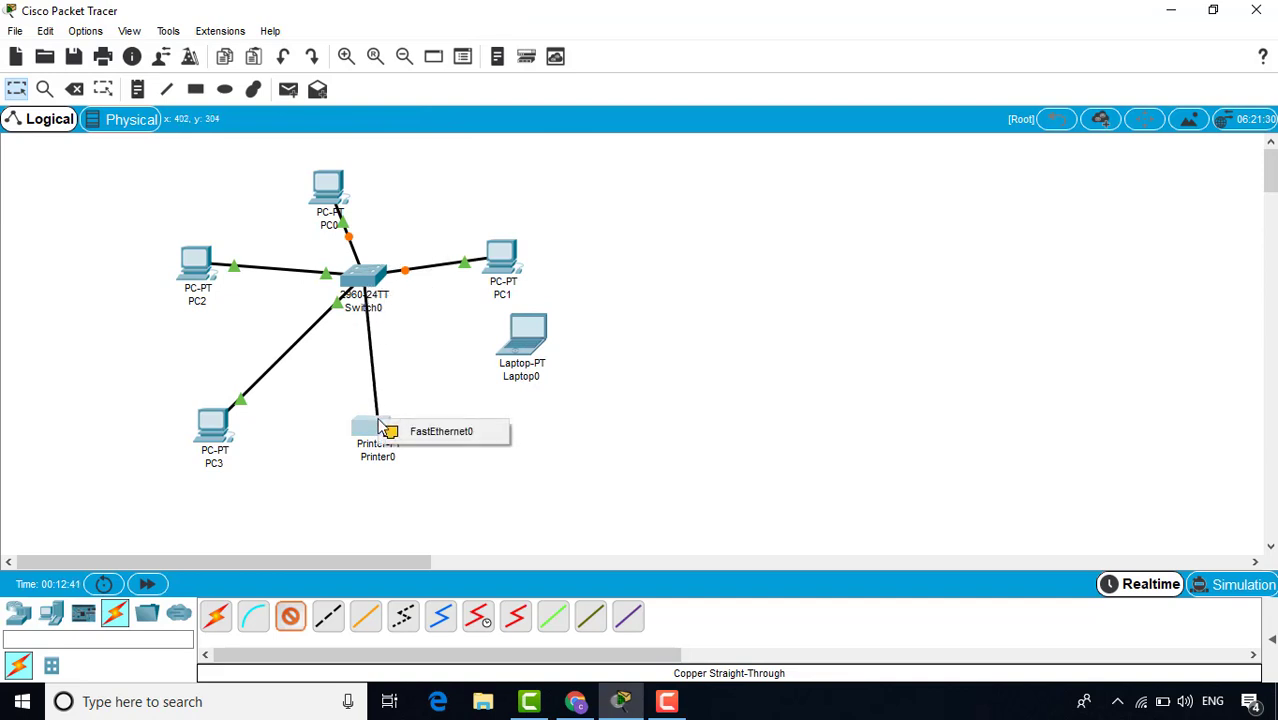
pyautogui.click(420, 432)
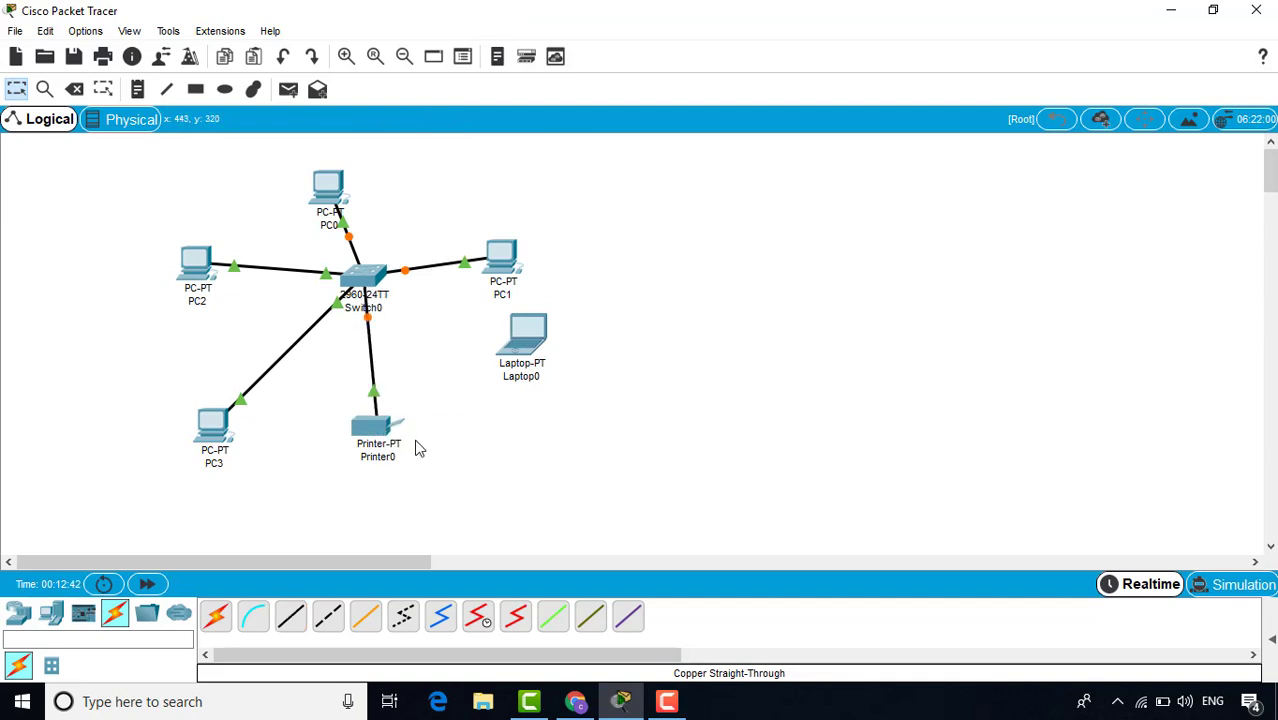
# - Connect the switch's FastEthernet0/9 to the laptop's Ethernet port with a copper straight-through cable
pyautogui.click(290, 616)
pyautogui.click(368, 284)
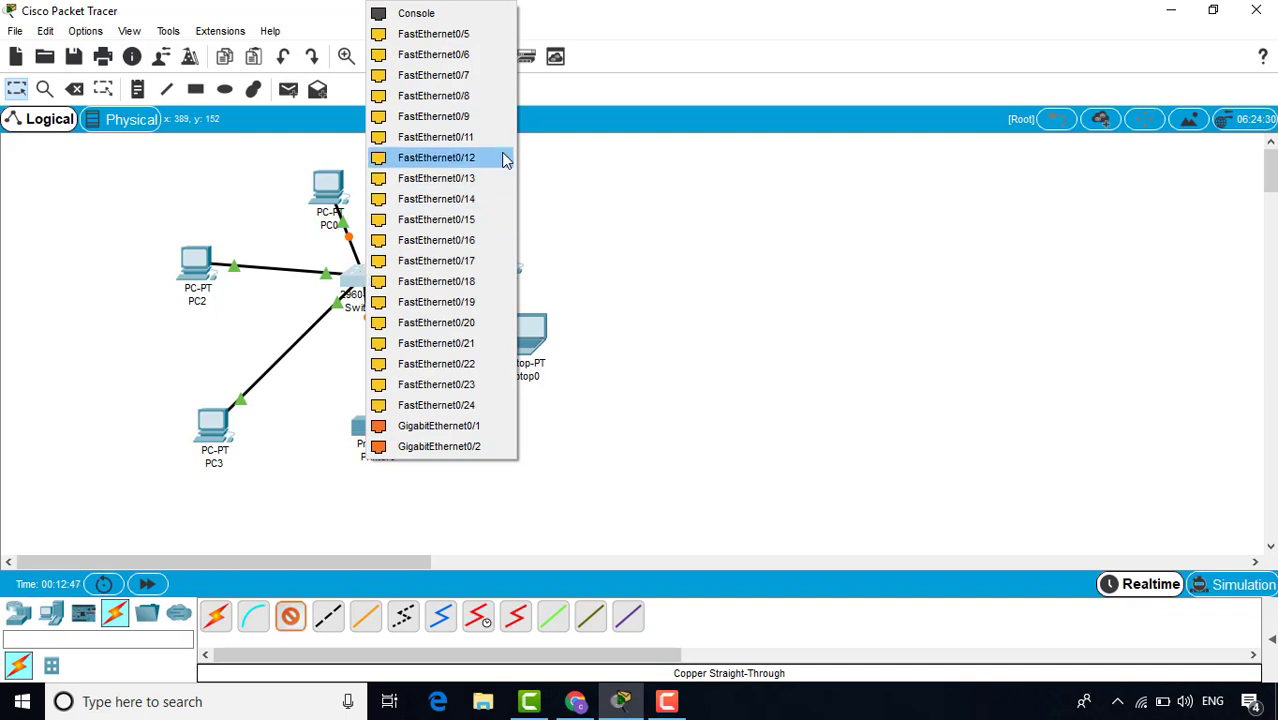
pyautogui.click(436, 118)
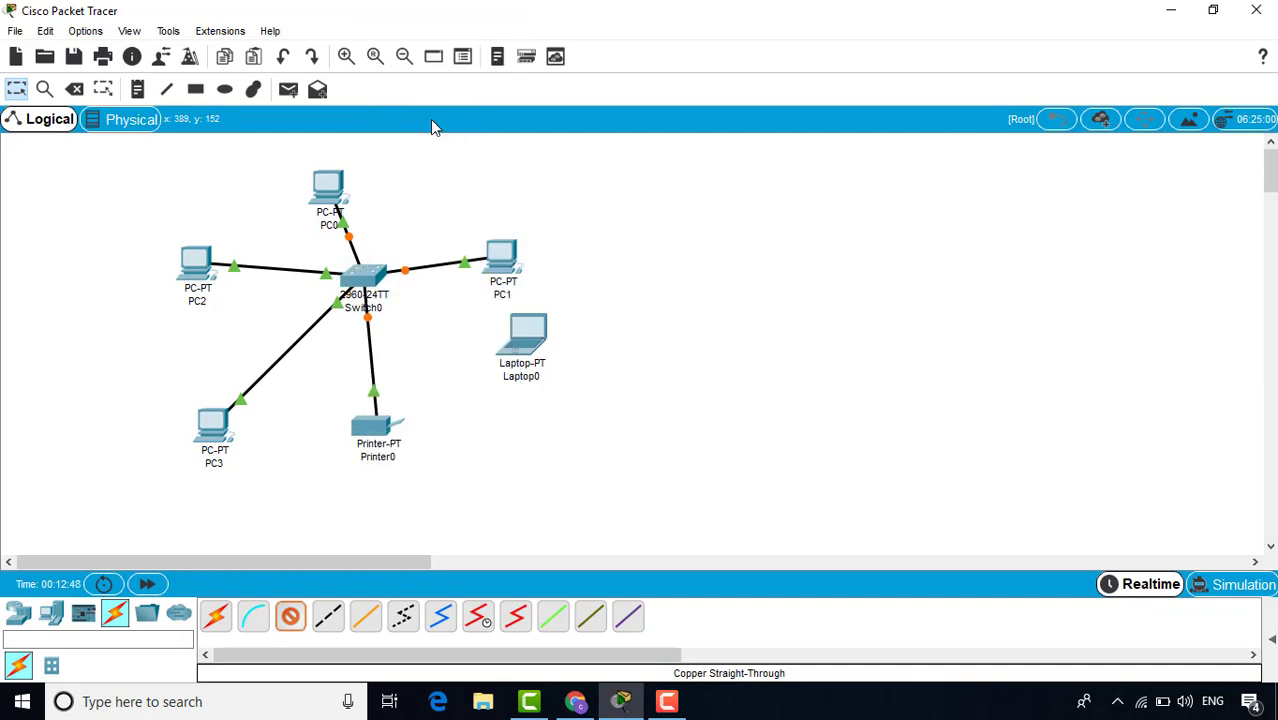
pyautogui.click(526, 327)
pyautogui.click(588, 398)
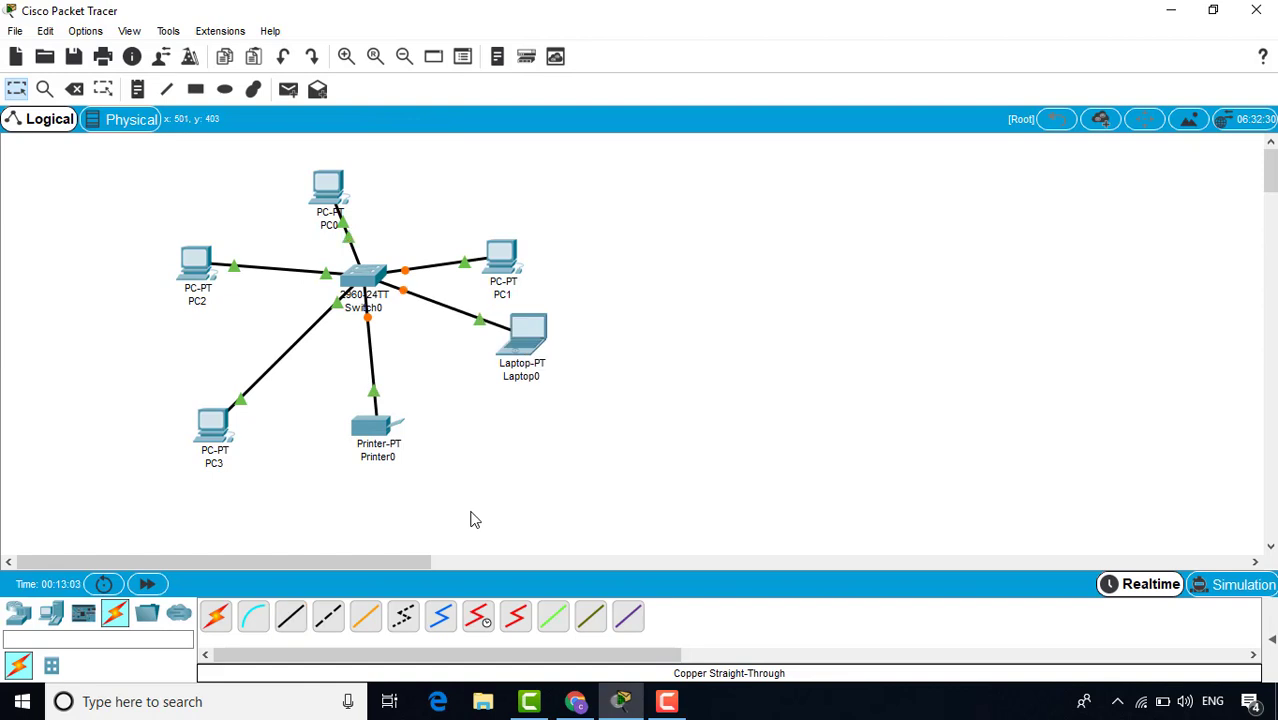